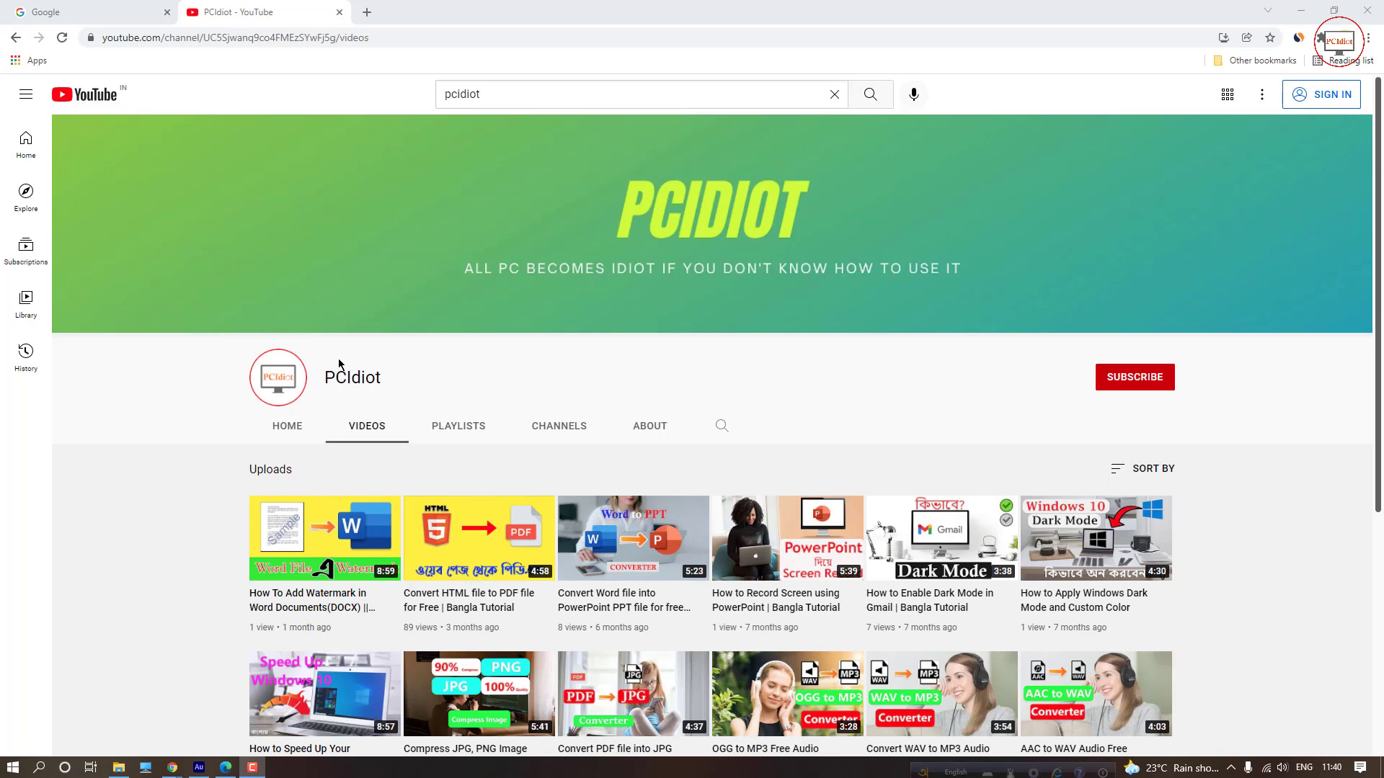
Step: Switch to the already open Google page
left_click(124, 18)
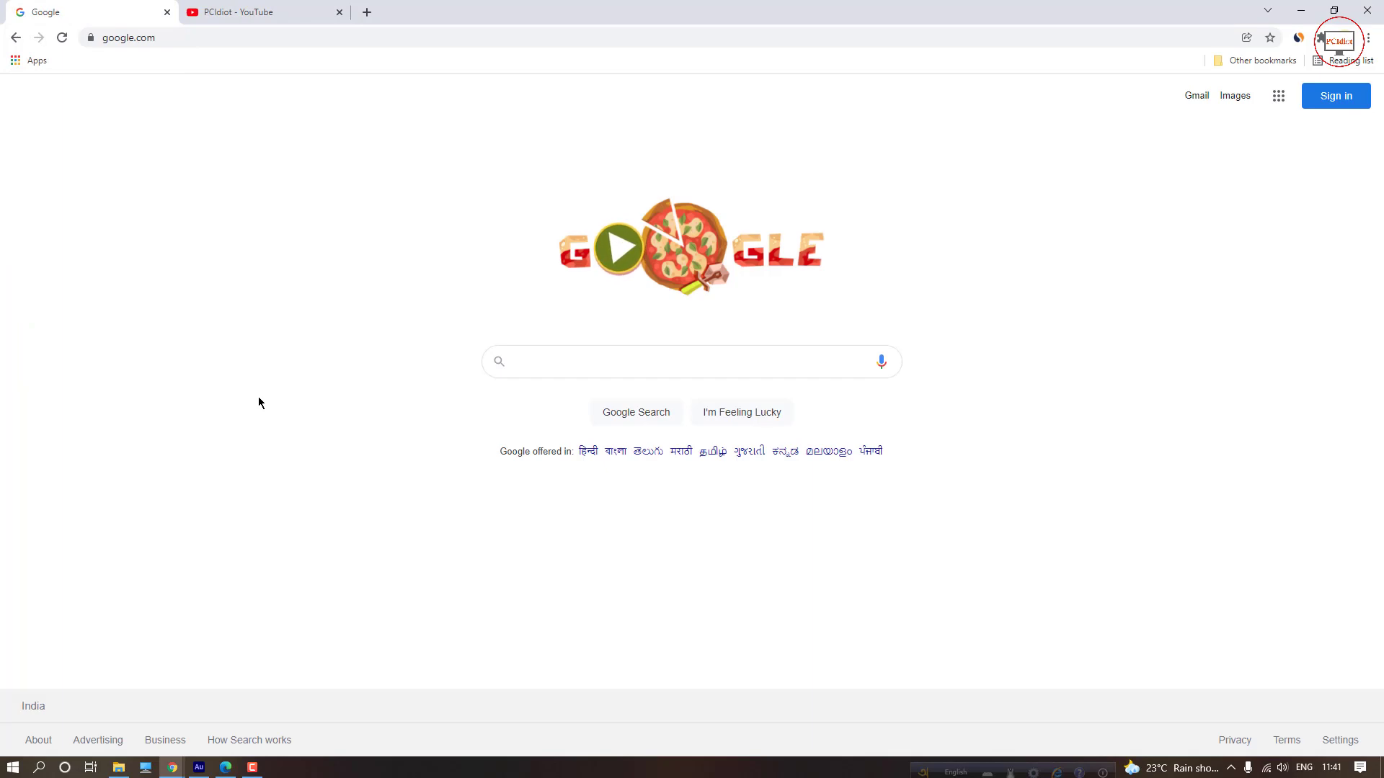
left_click(587, 359)
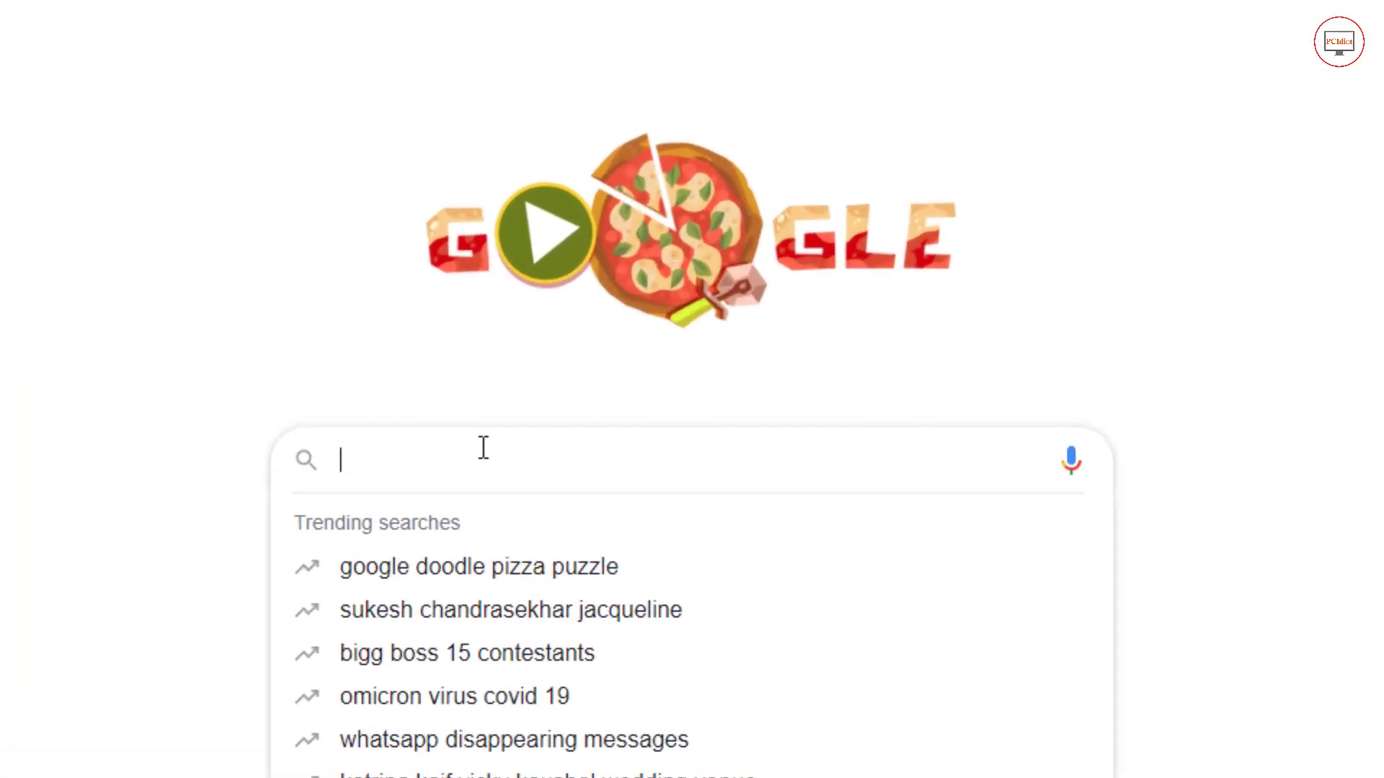
type("il")
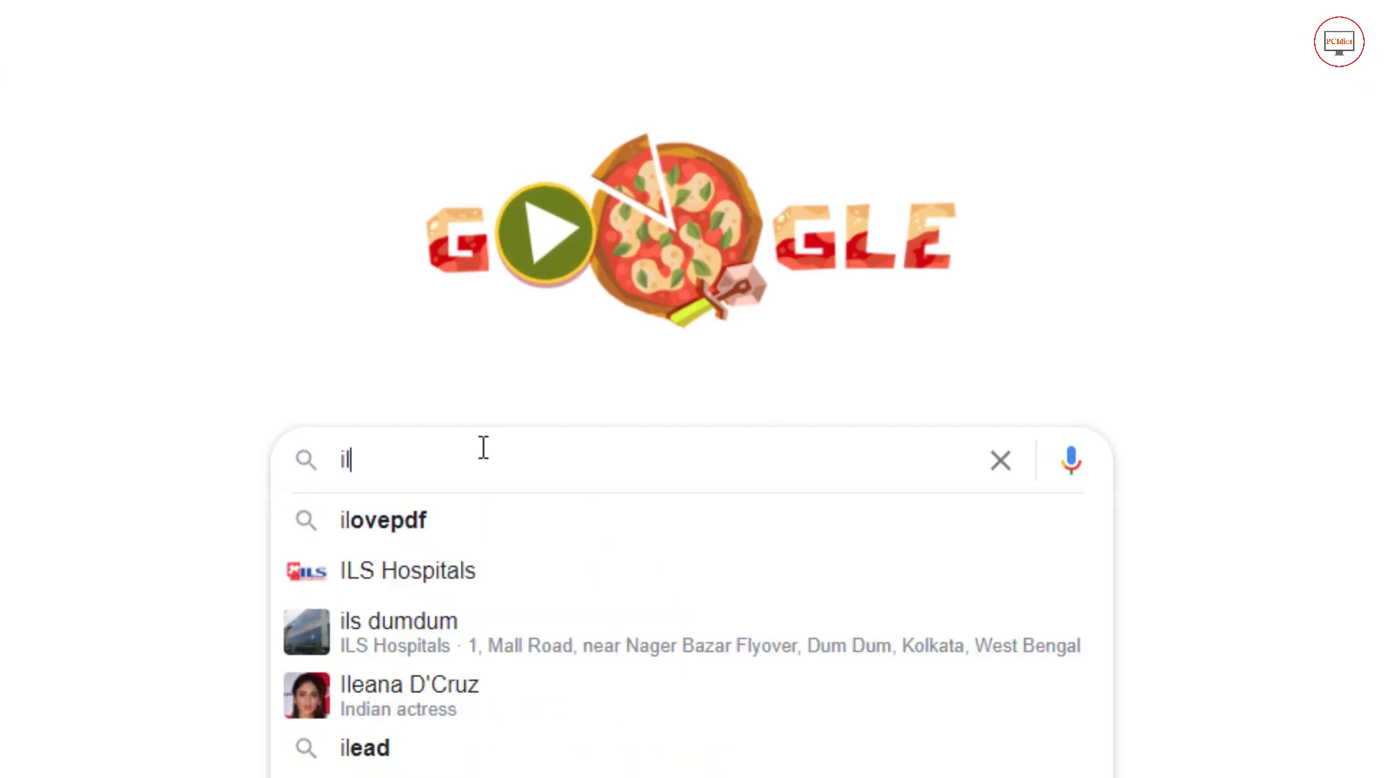
type("ove")
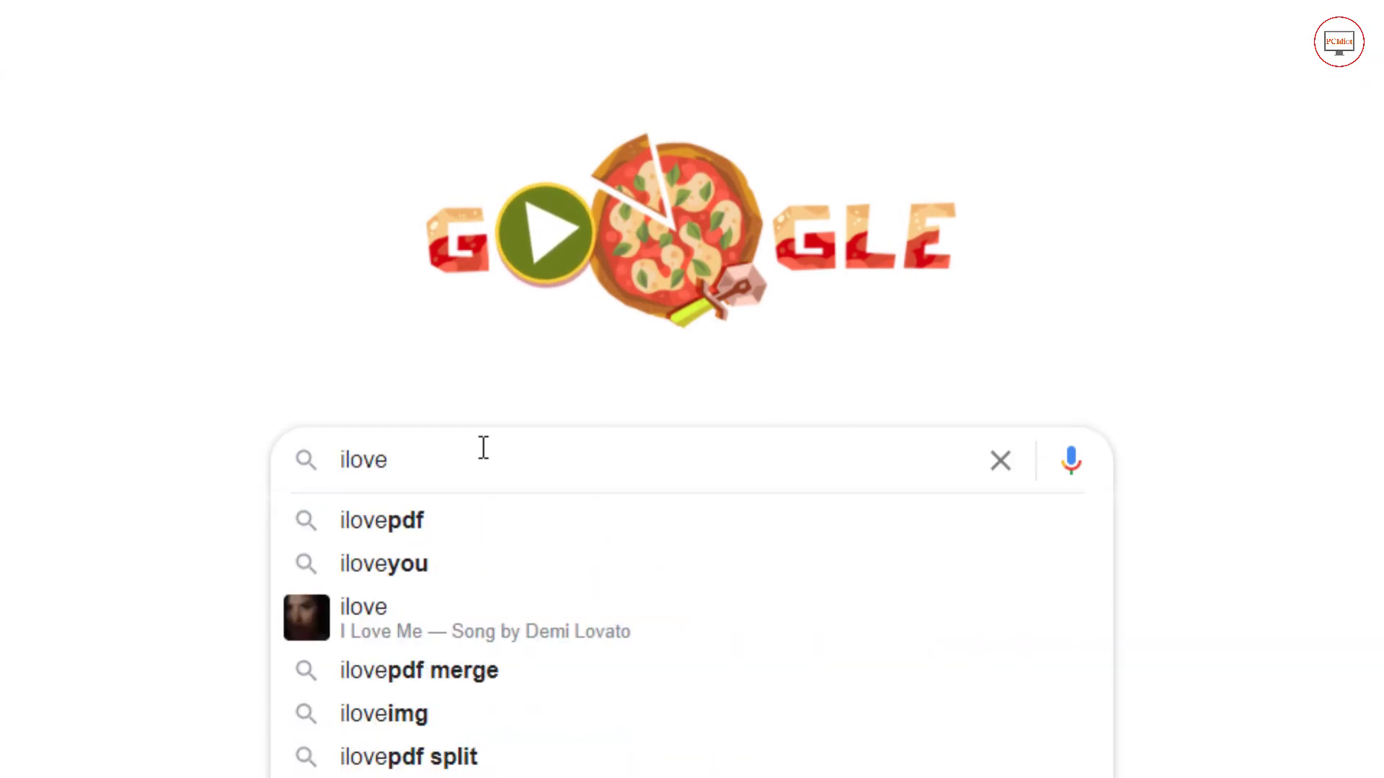
key("Down")
key("BackSpace")
key("BackSpace")
key("BackSpace")
key("BackSpace")
key("BackSpace")
key("BackSpace")
key("BackSpace")
key("BackSpace")
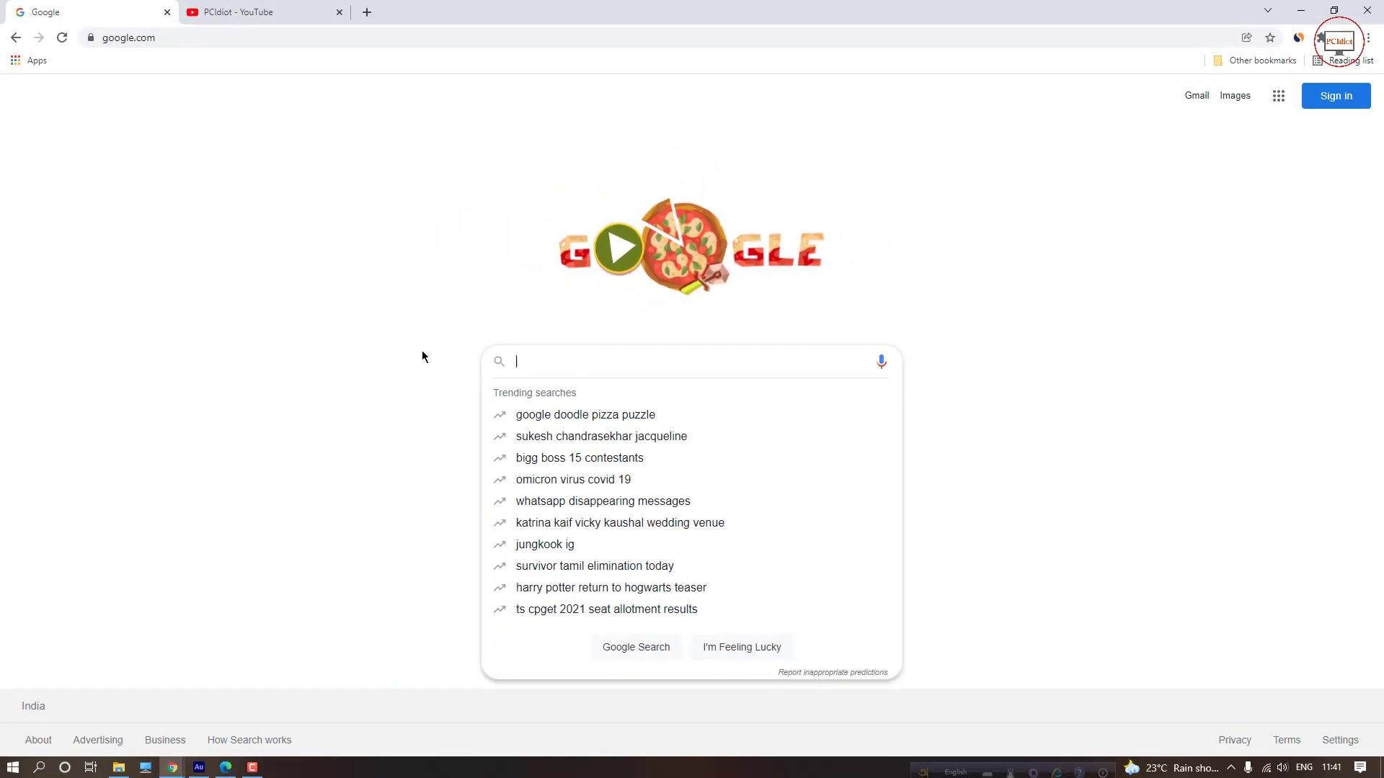
left_click(418, 39)
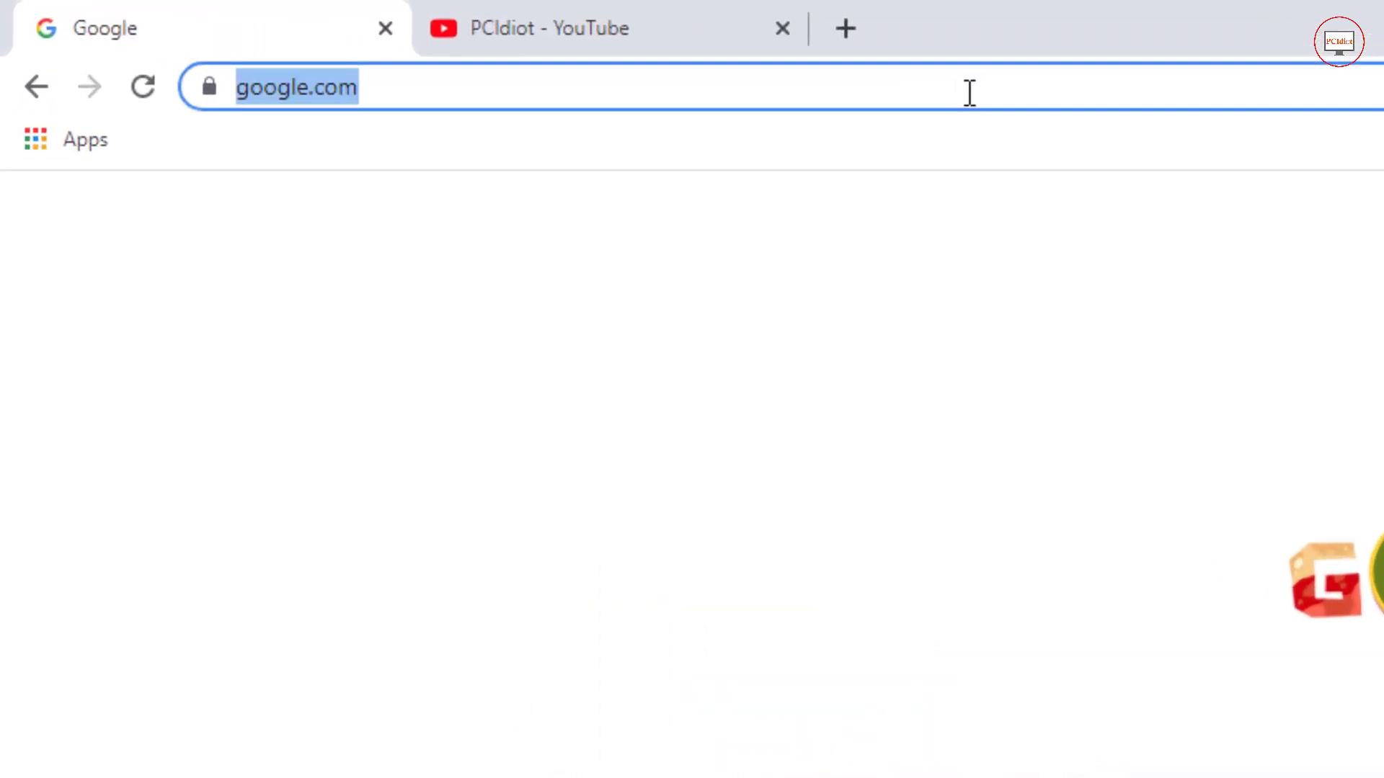
type("https://www.ilovepdf.com/pdf_add_watermark")
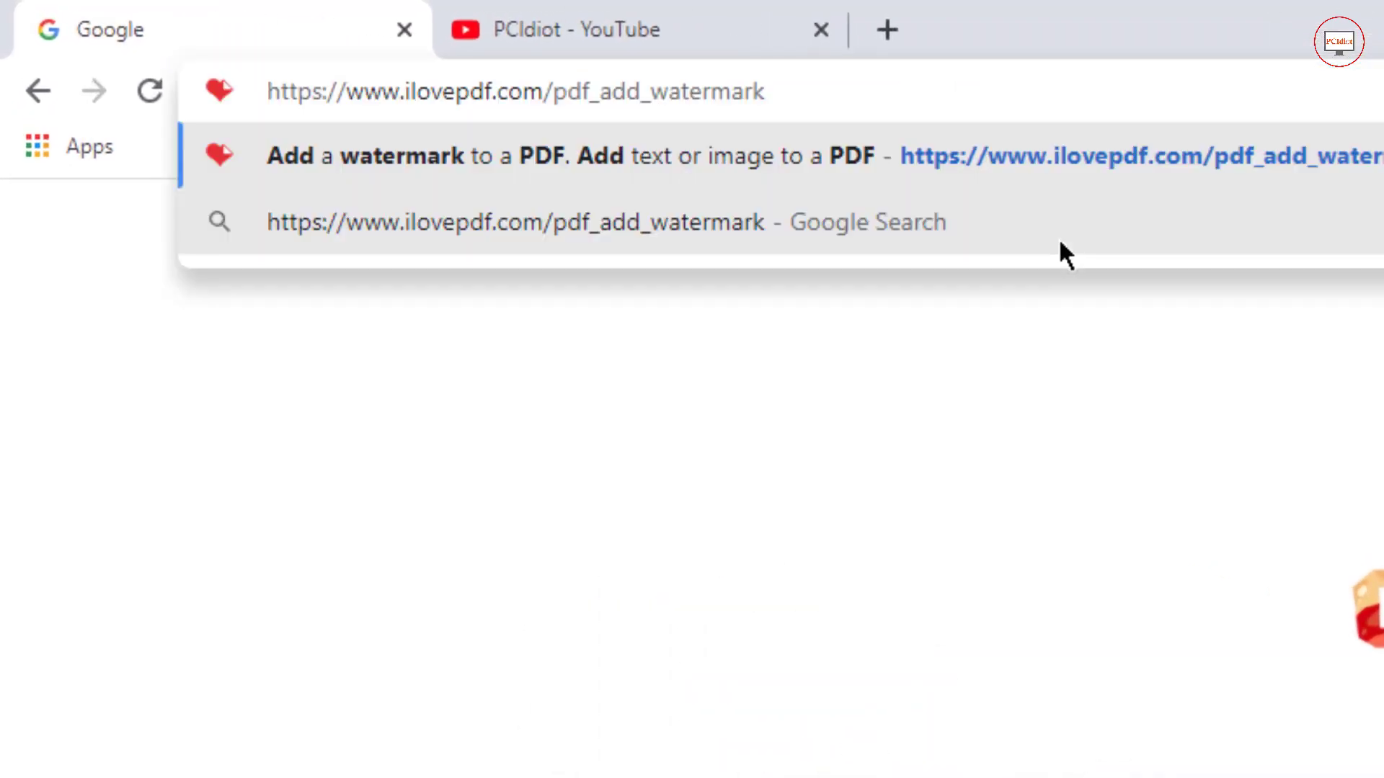
key("Return")
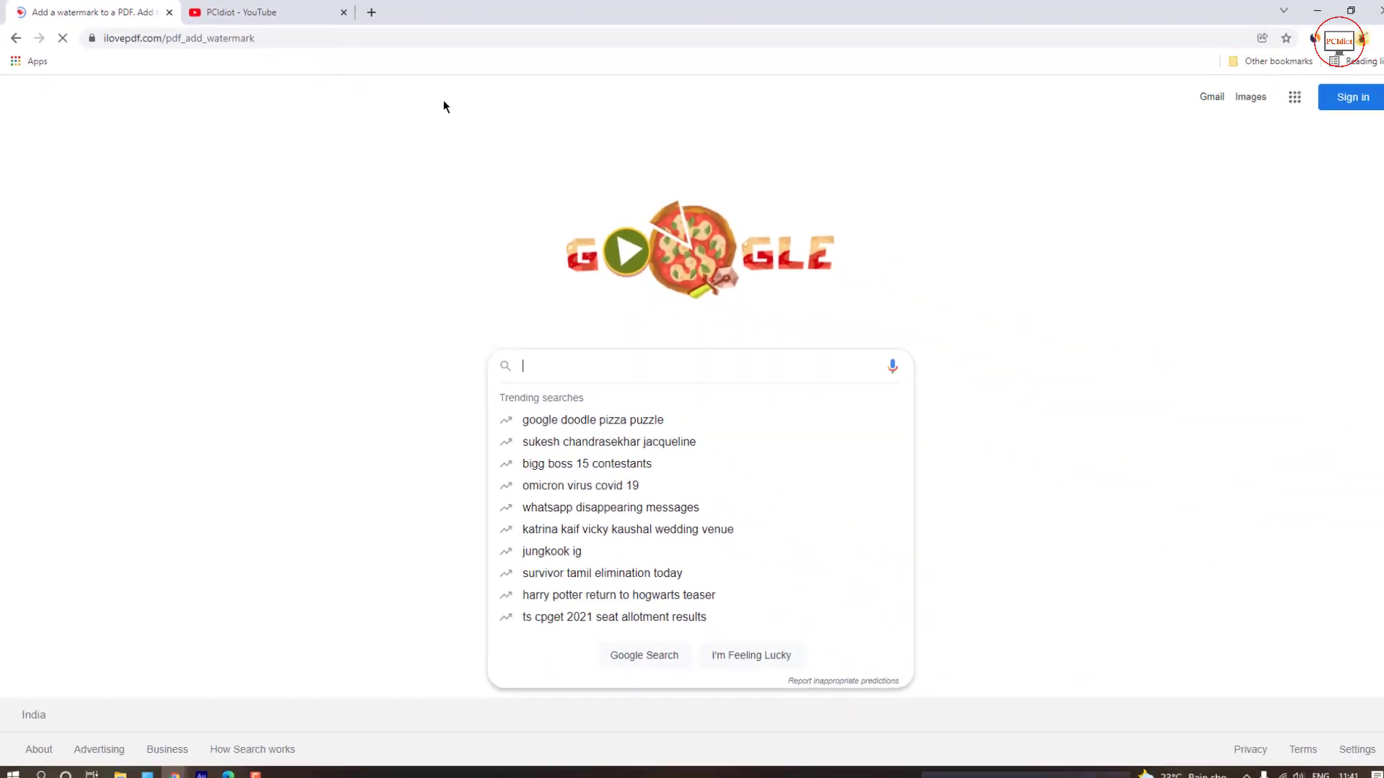
mouse_move(439, 98)
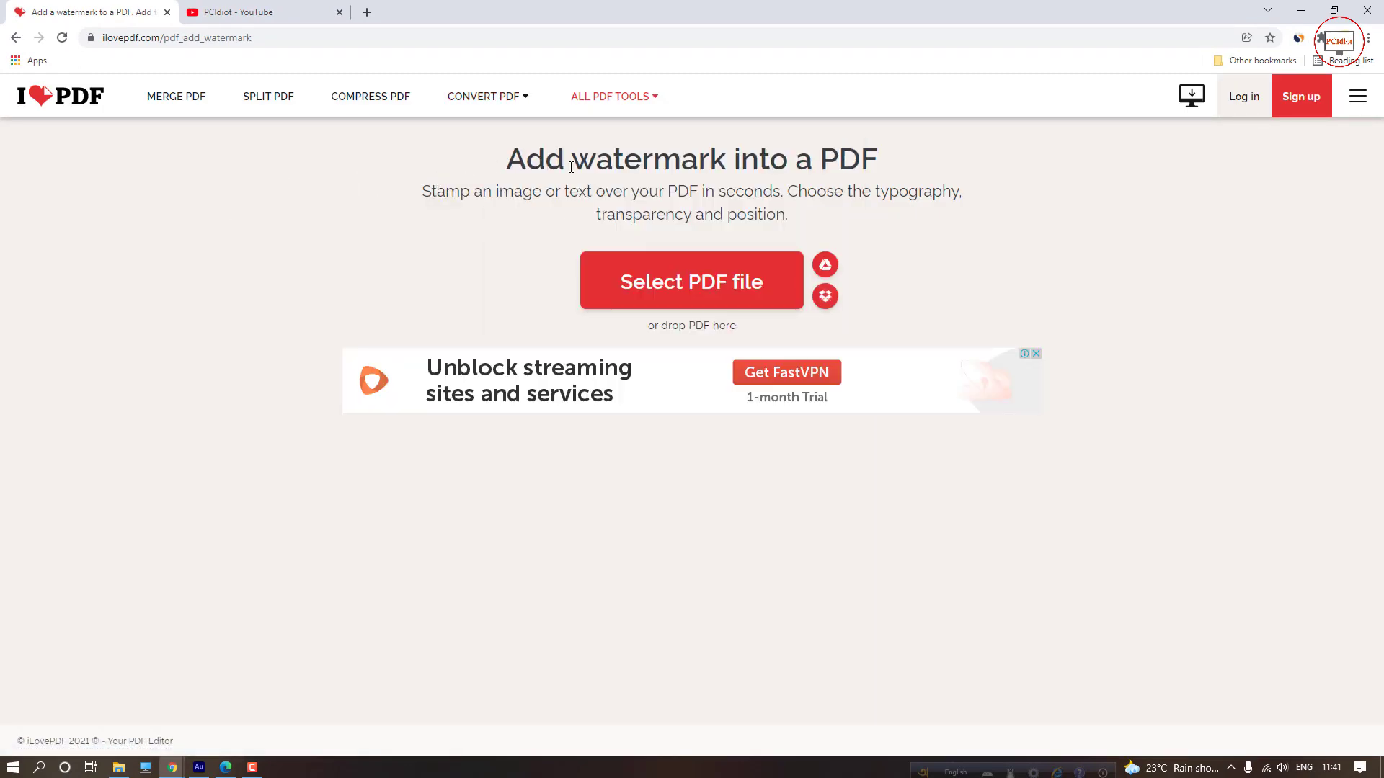
left_click_drag(571, 167, 885, 162)
left_click(885, 164)
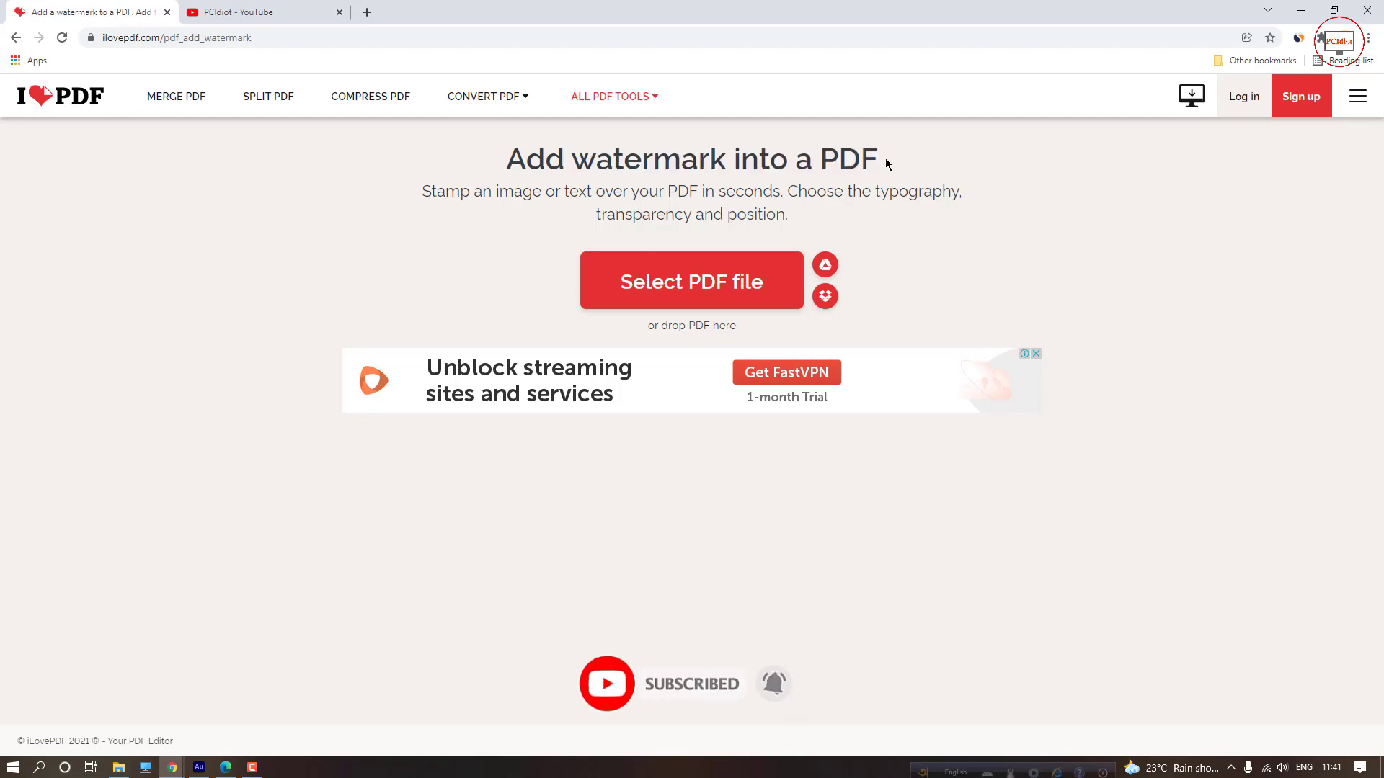
Step: Start selecting a PDF for upload, open the sample file from the Other Files folder for preview, and close its duplicate preview
left_click(716, 290)
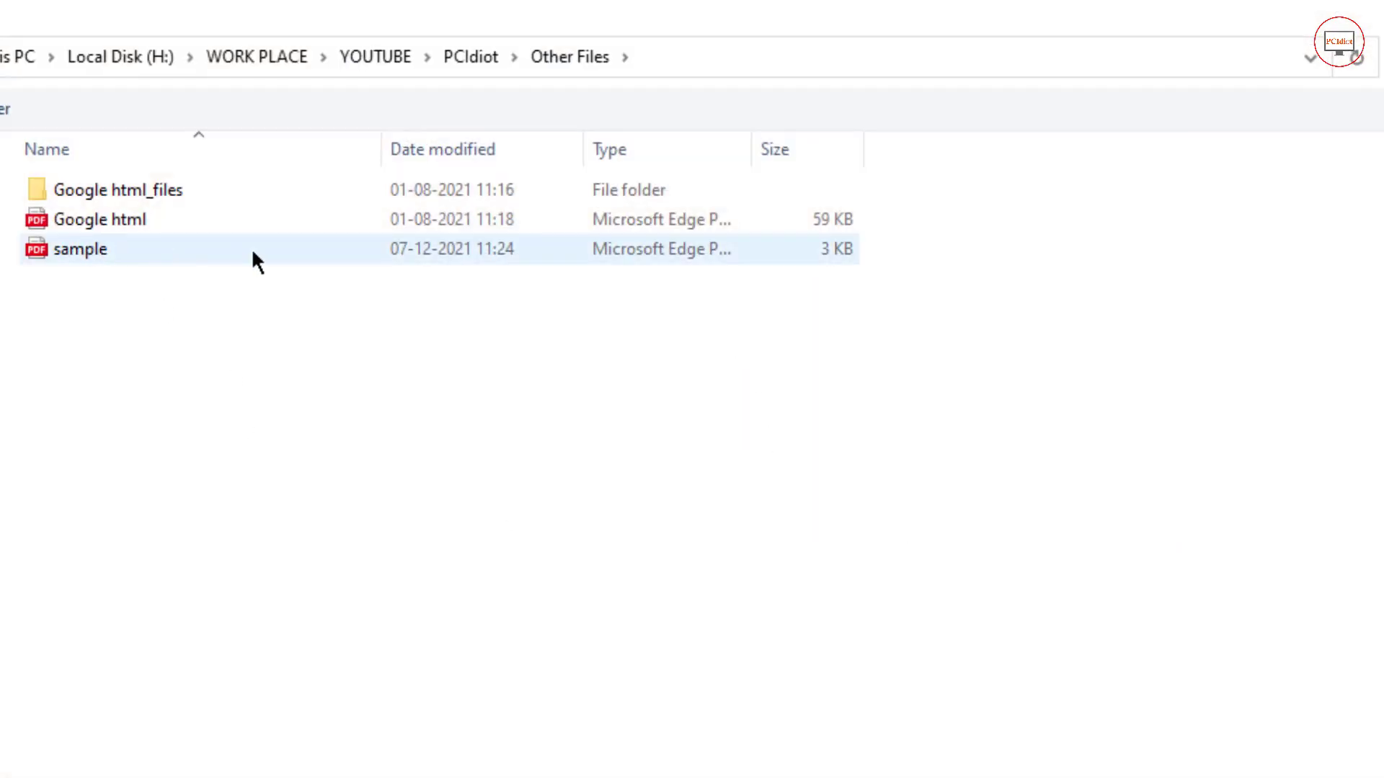
left_click(191, 249)
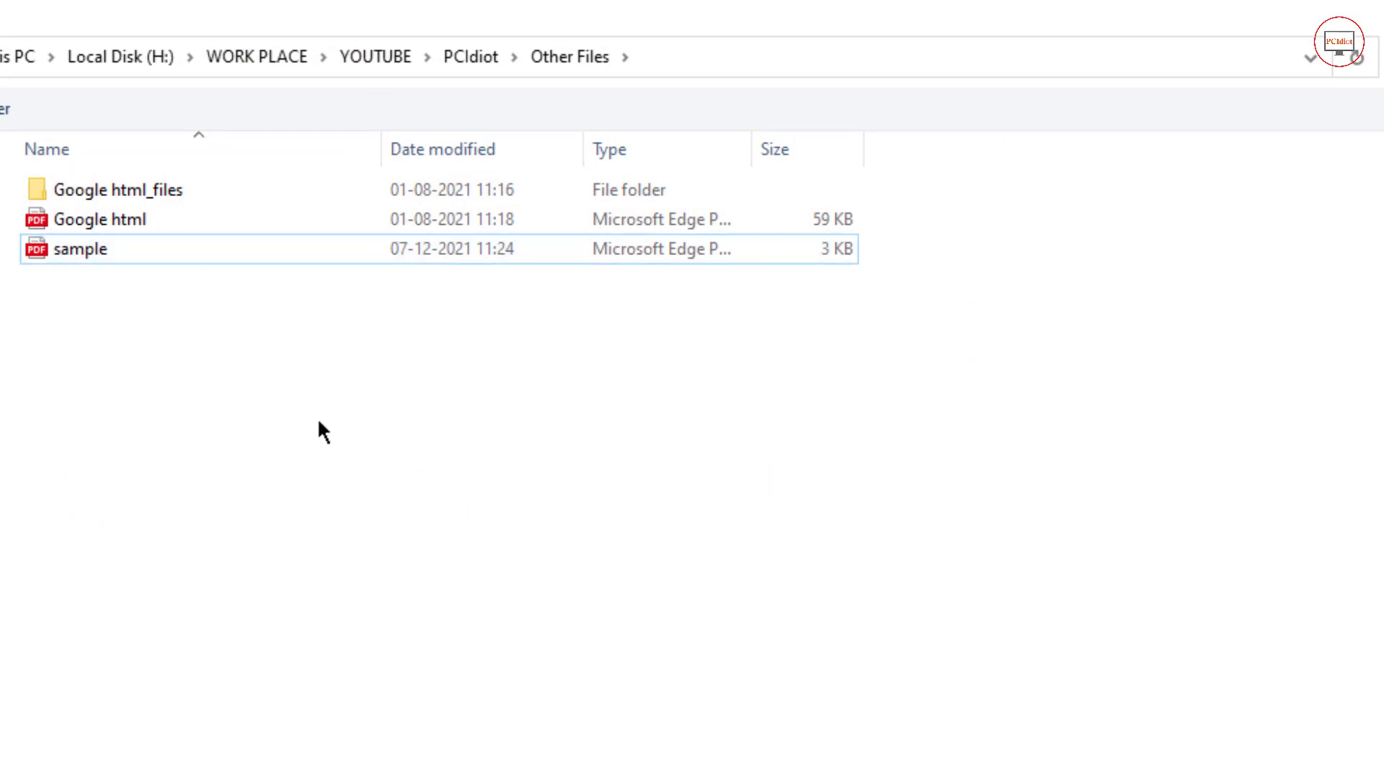
right_click(84, 253)
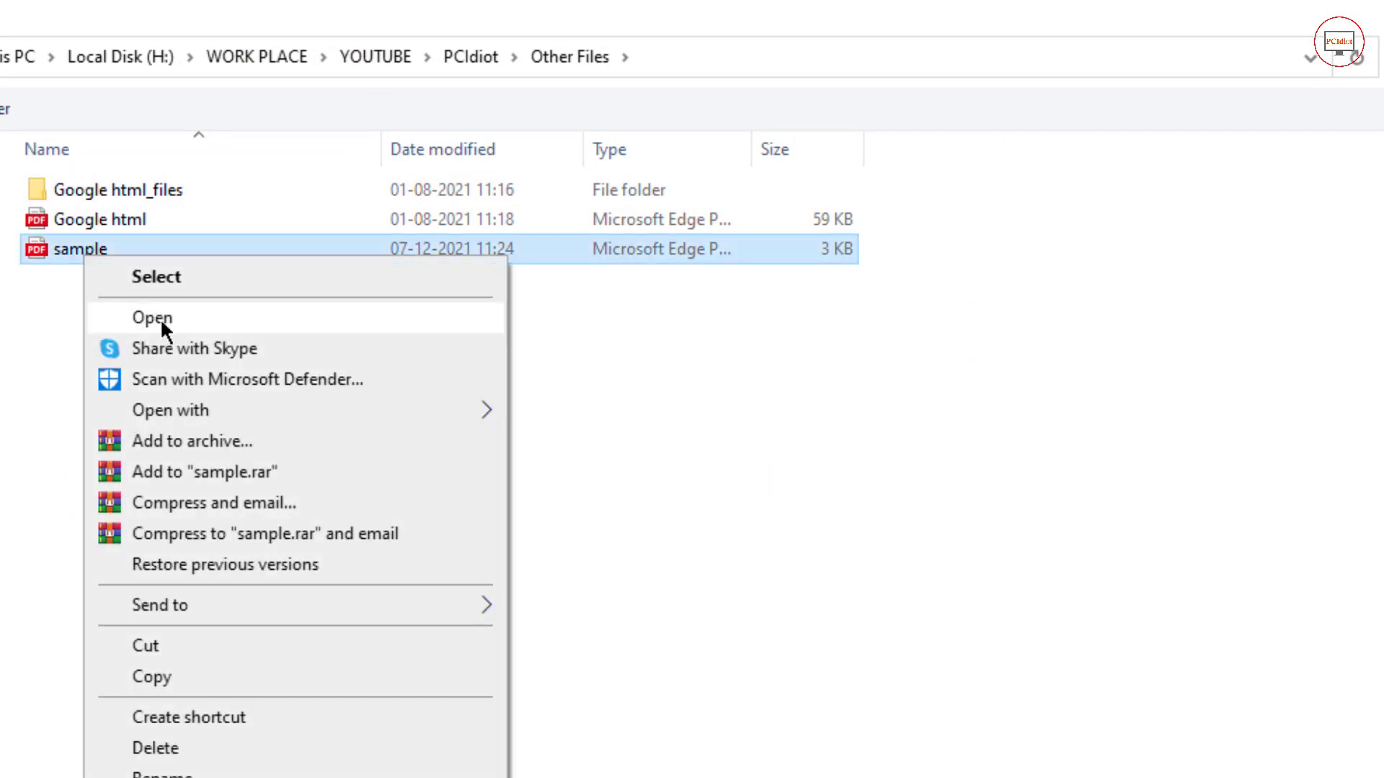
left_click(179, 317)
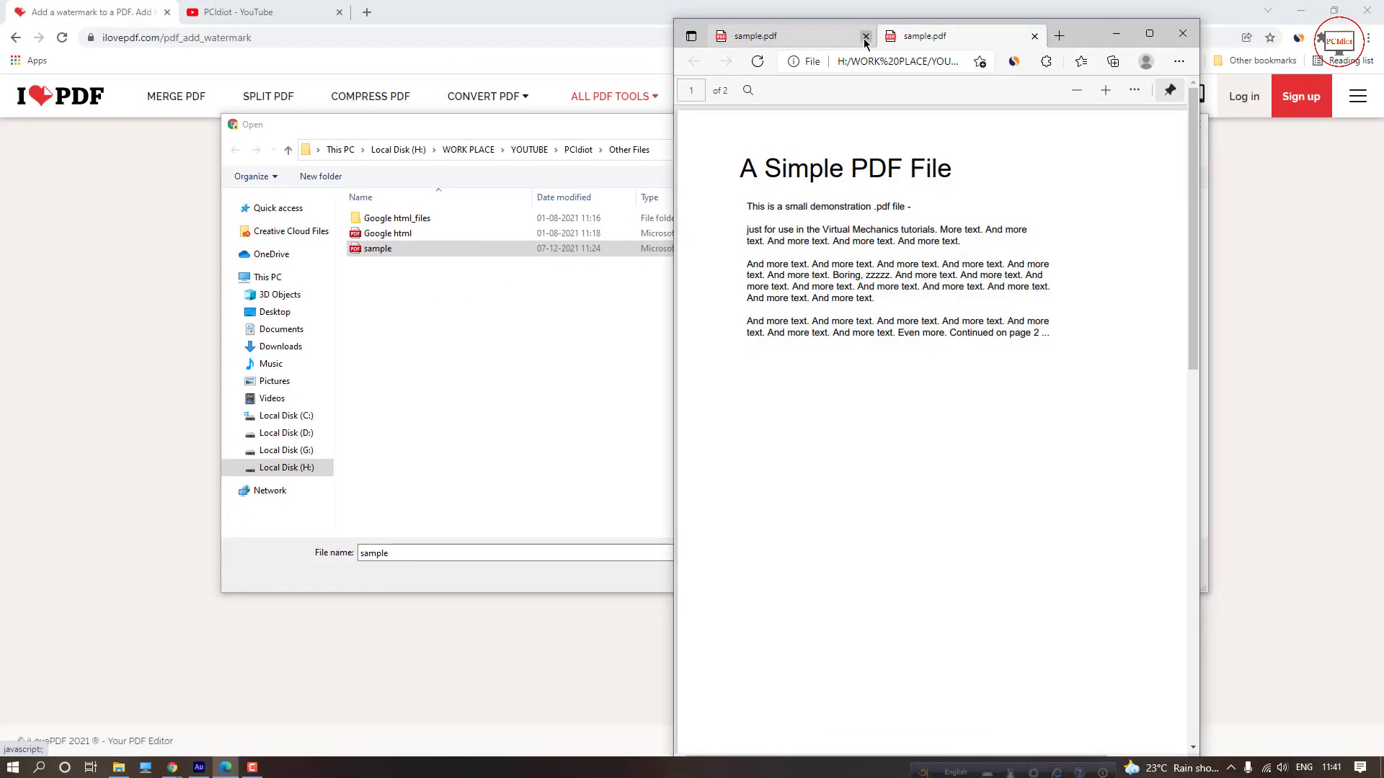
left_click(866, 36)
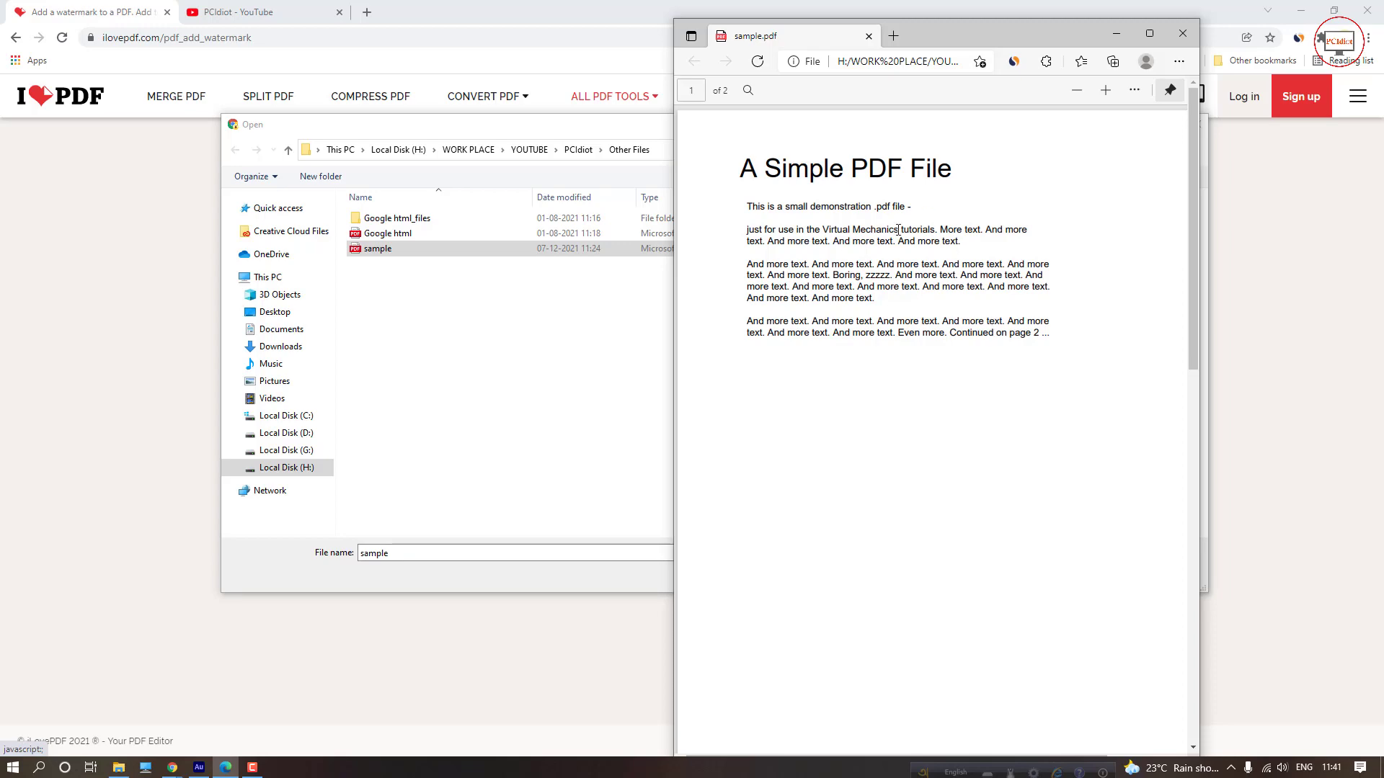
Step: Examine the headings and text on both pages of the sample PDF
scroll(823, 211, "down", 10)
scroll(822, 211, "up", 10)
left_click_drag(764, 168, 937, 168)
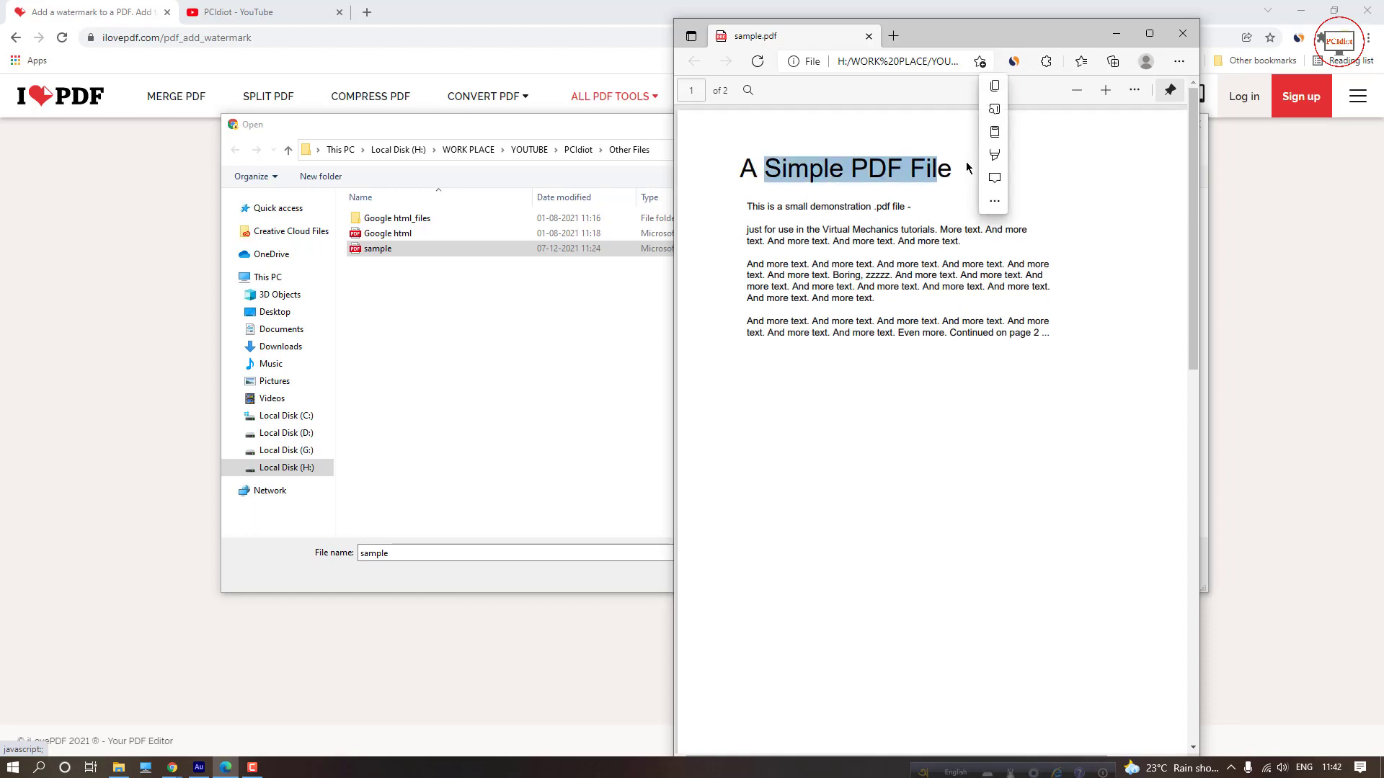
left_click(841, 211)
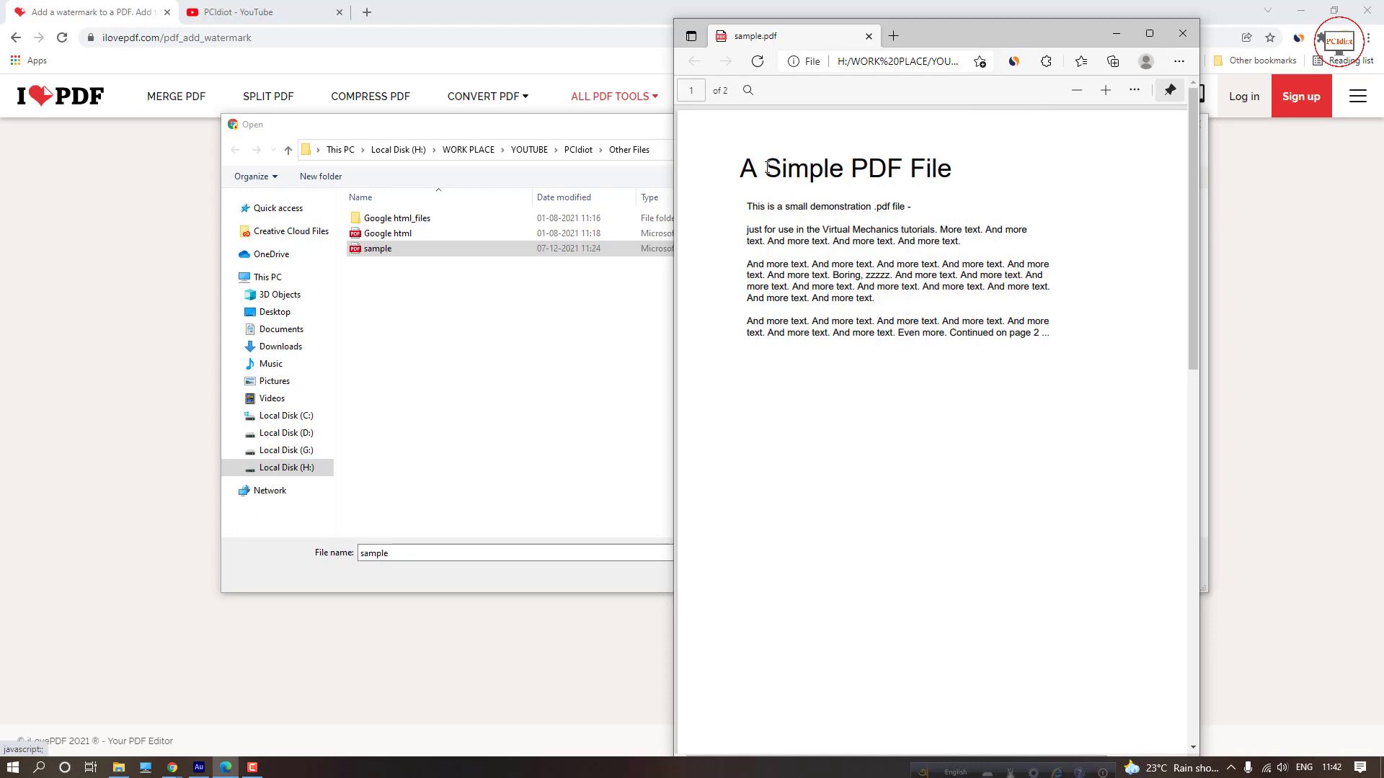
left_click_drag(765, 168, 953, 168)
left_click(926, 276)
scroll(926, 276, "down", 10)
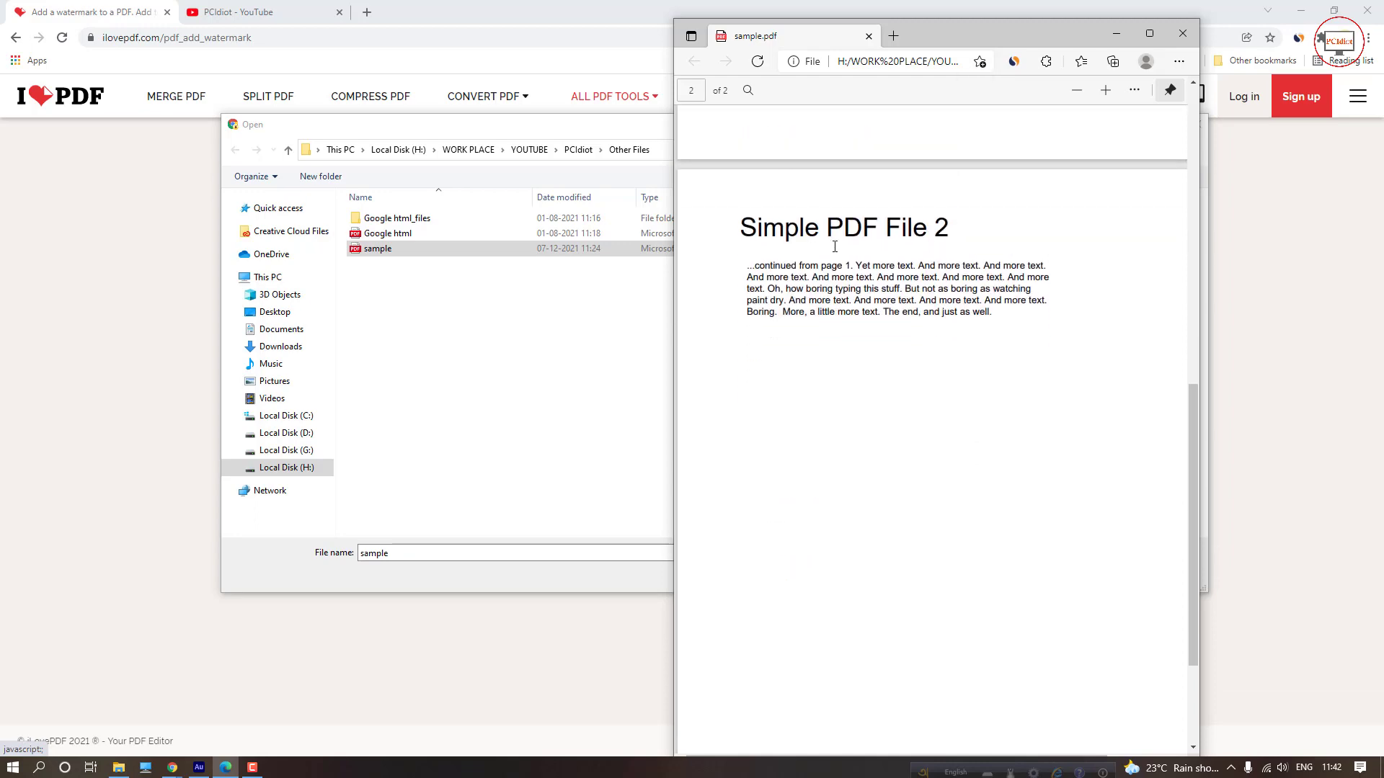
Step: Put the preview window away and upload the sample PDF to the watermark tool
left_click(1116, 33)
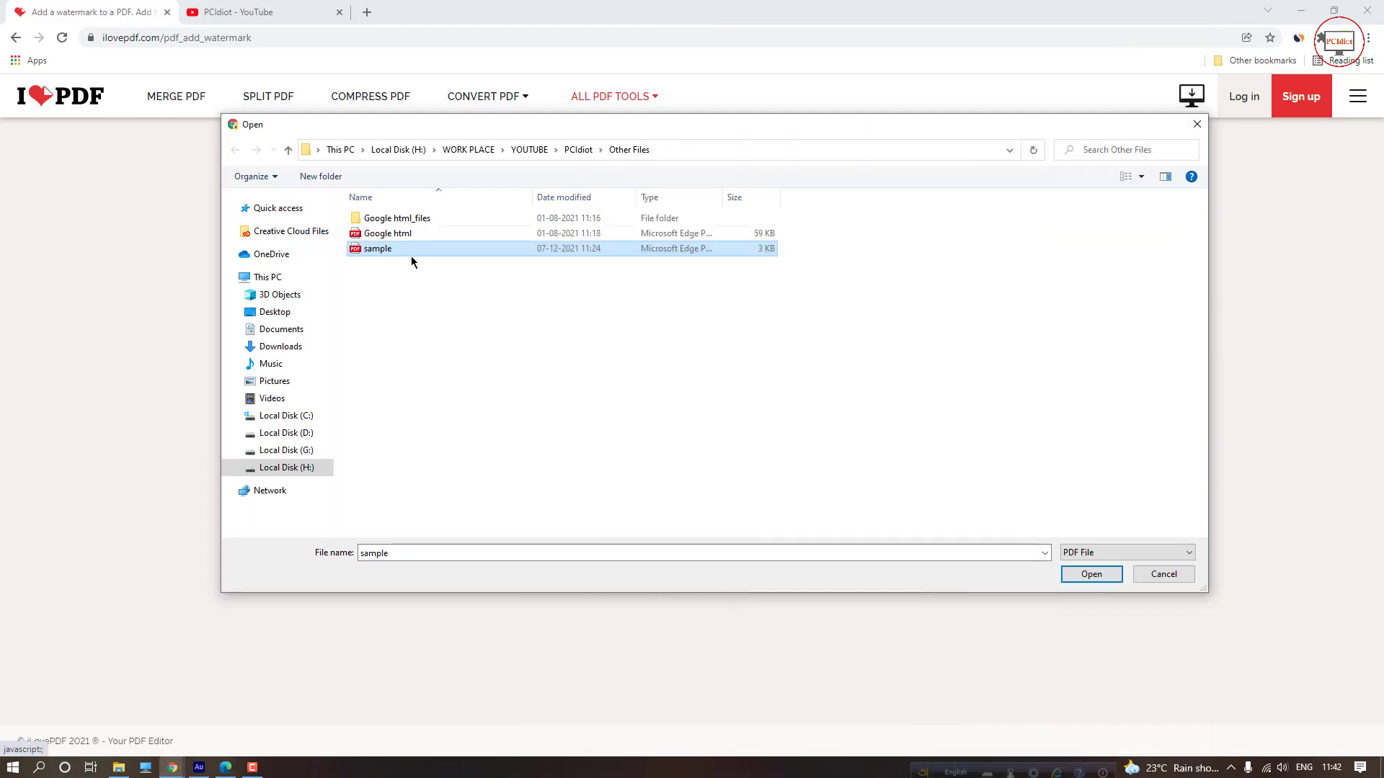
left_click(1090, 575)
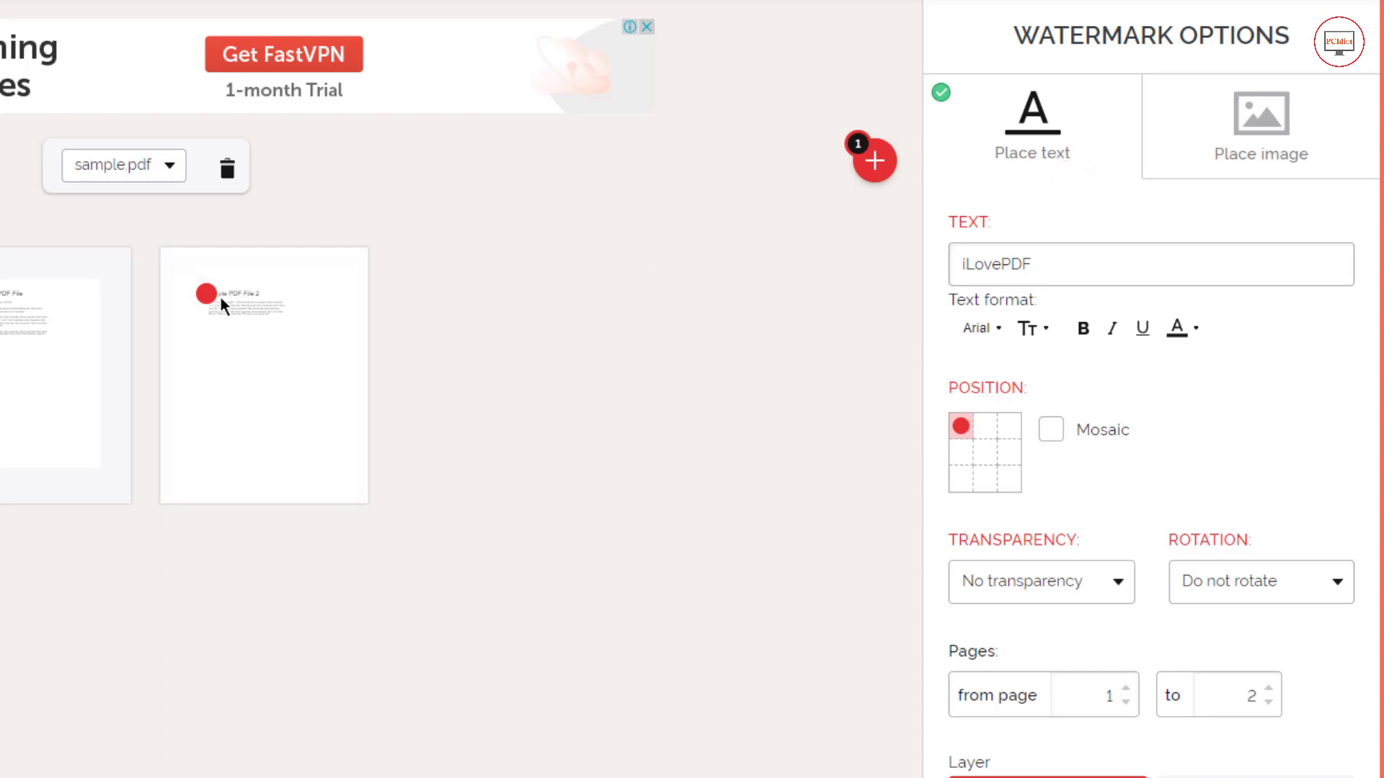
Step: Compare the image watermark options with the text watermark options, ending on the text watermark
left_click(1279, 135)
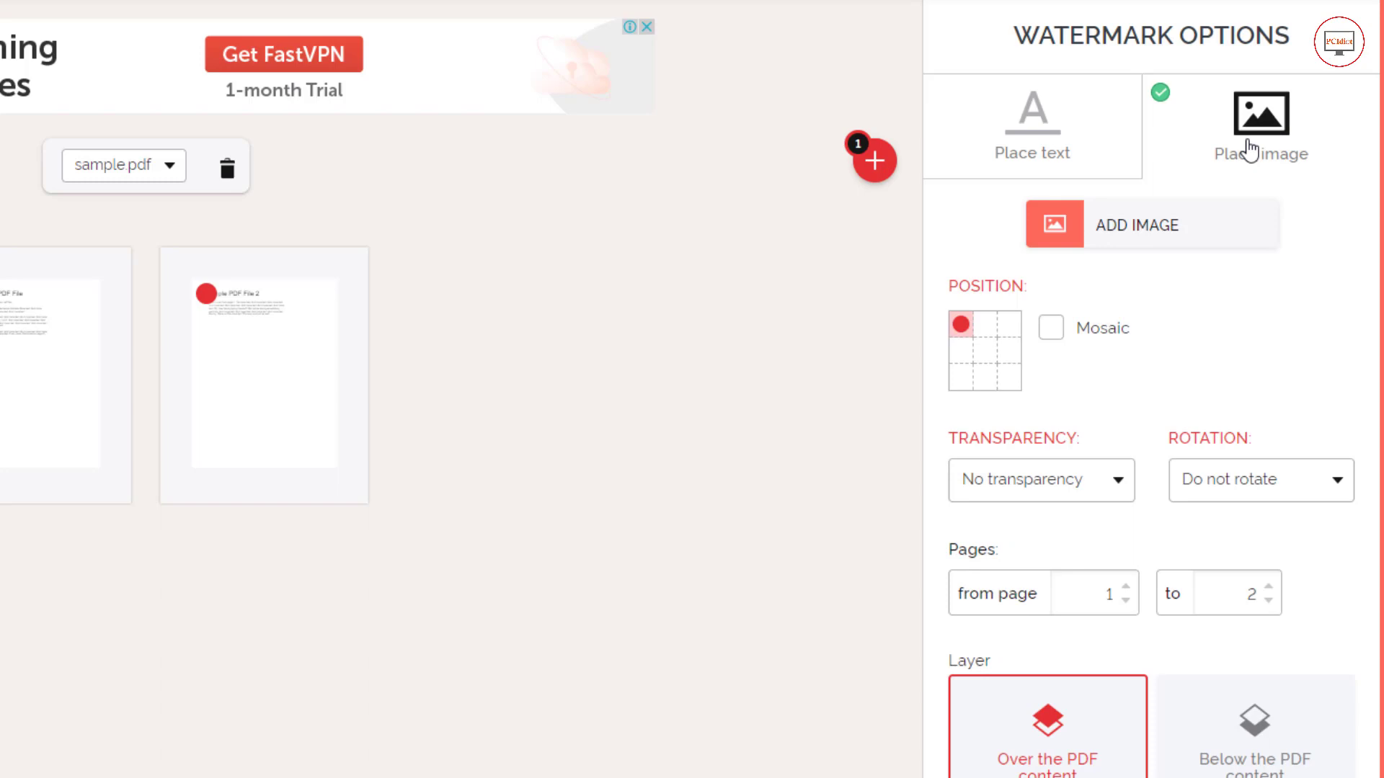
scroll(1233, 308, "down", 1)
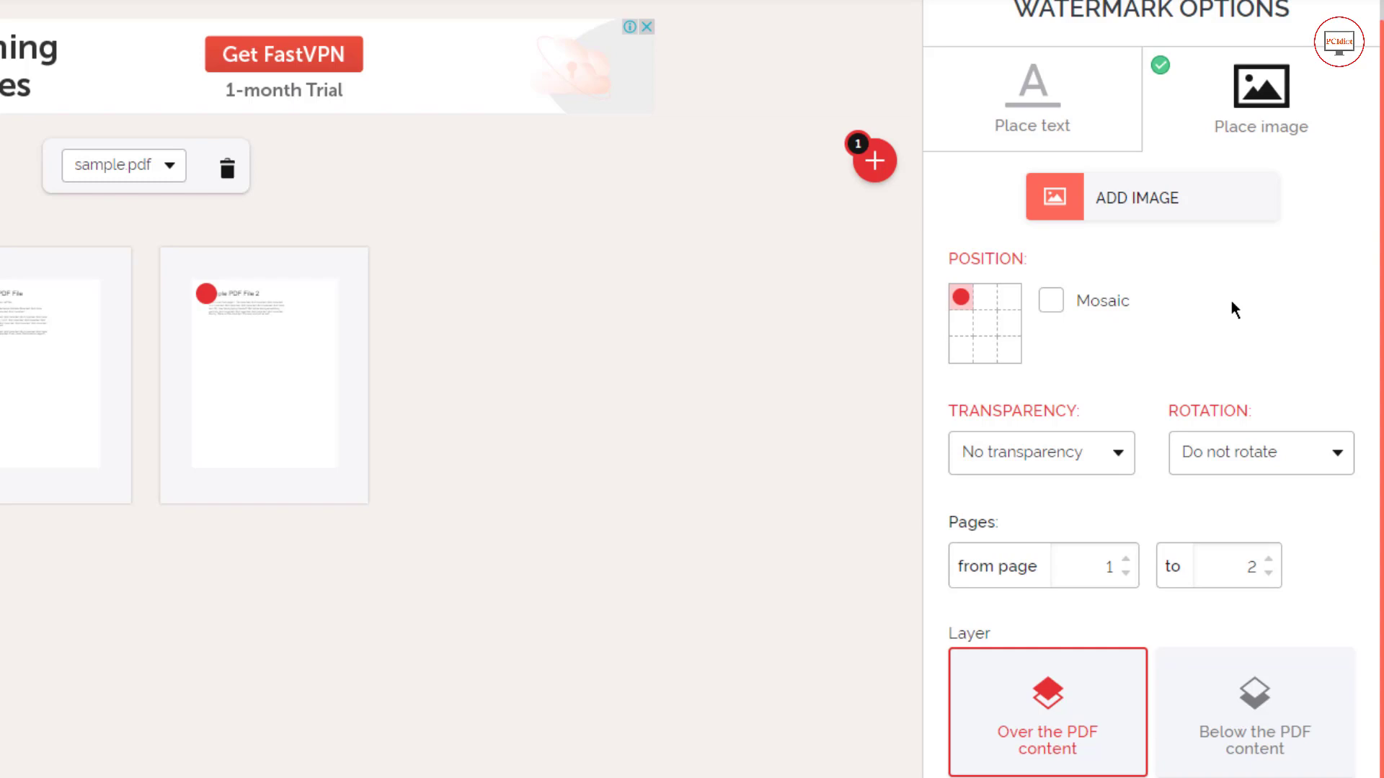
left_click(1057, 115)
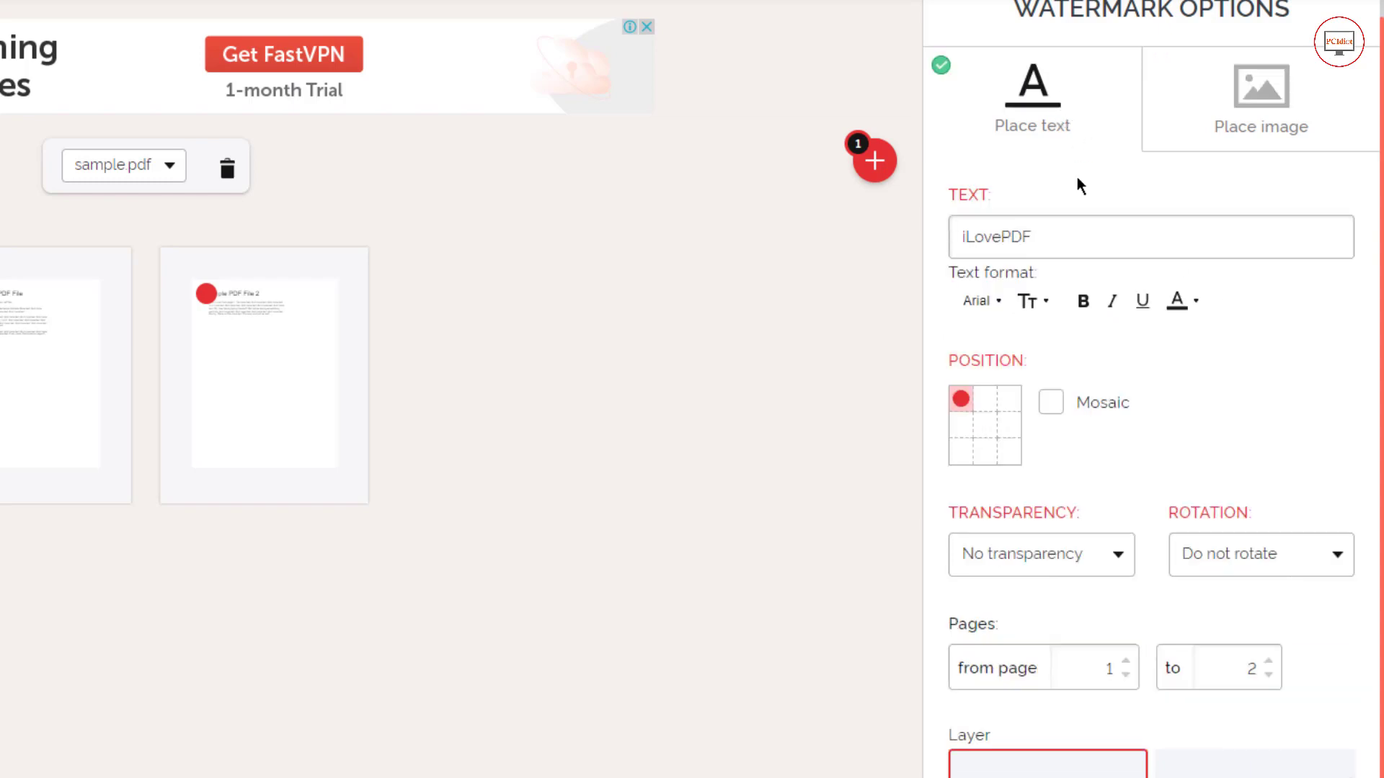
left_click(1049, 232)
left_click_drag(1071, 234, 954, 235)
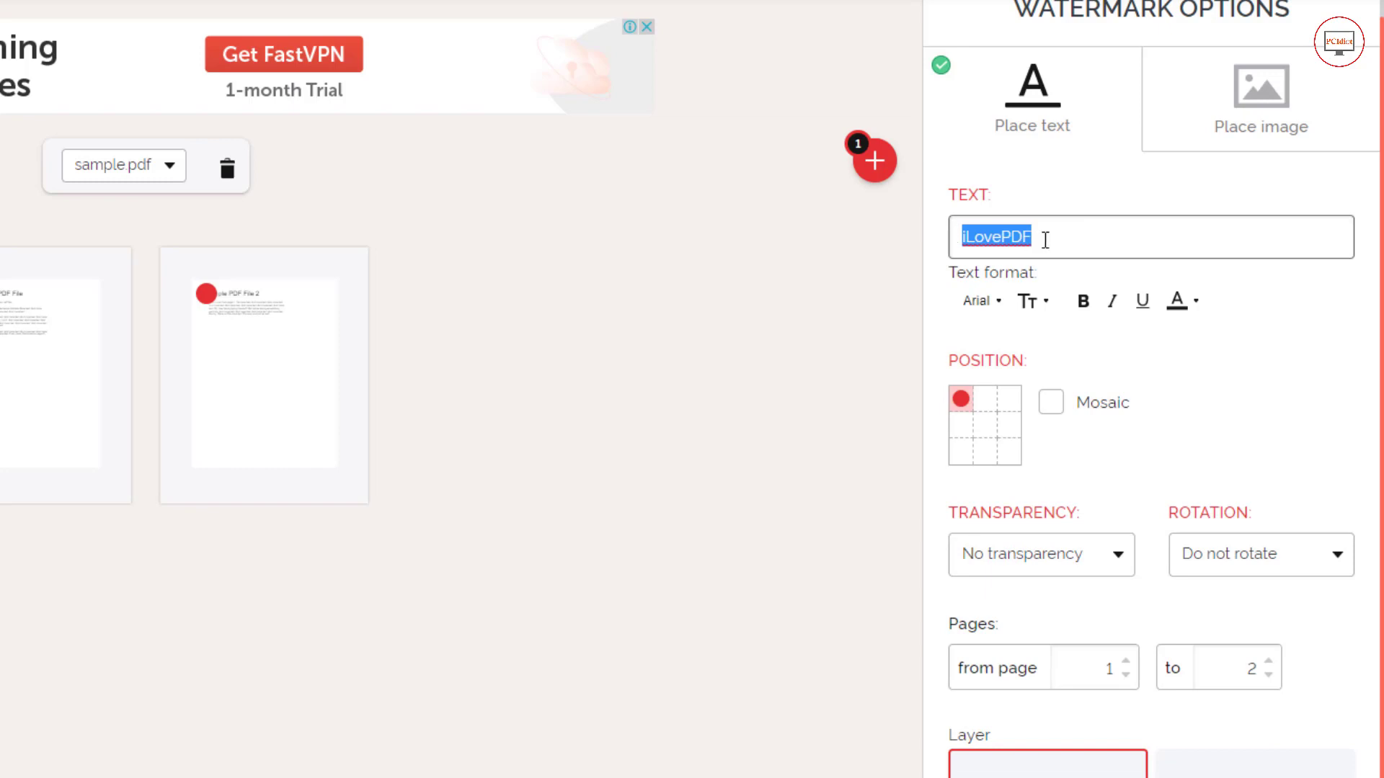
left_click(1071, 234)
double_click(1071, 234)
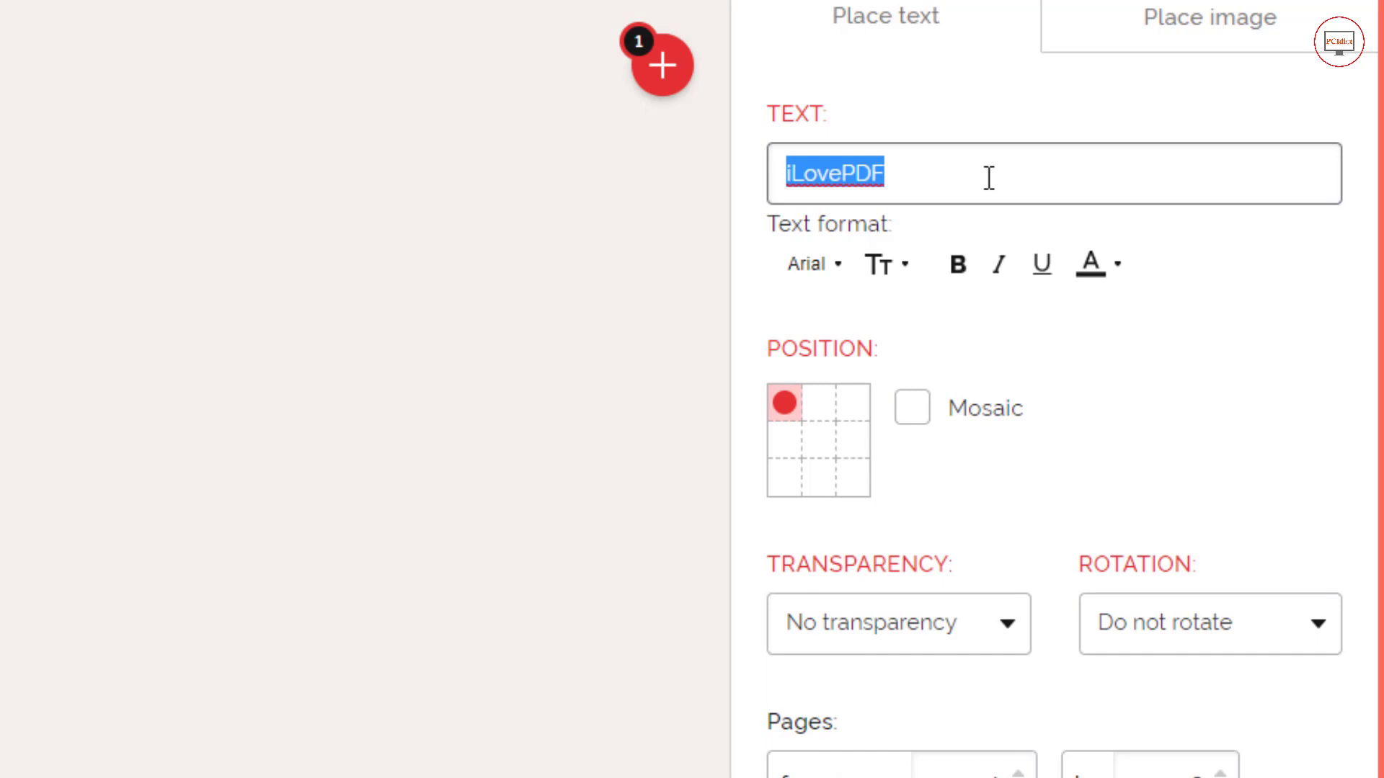
left_click(1110, 11)
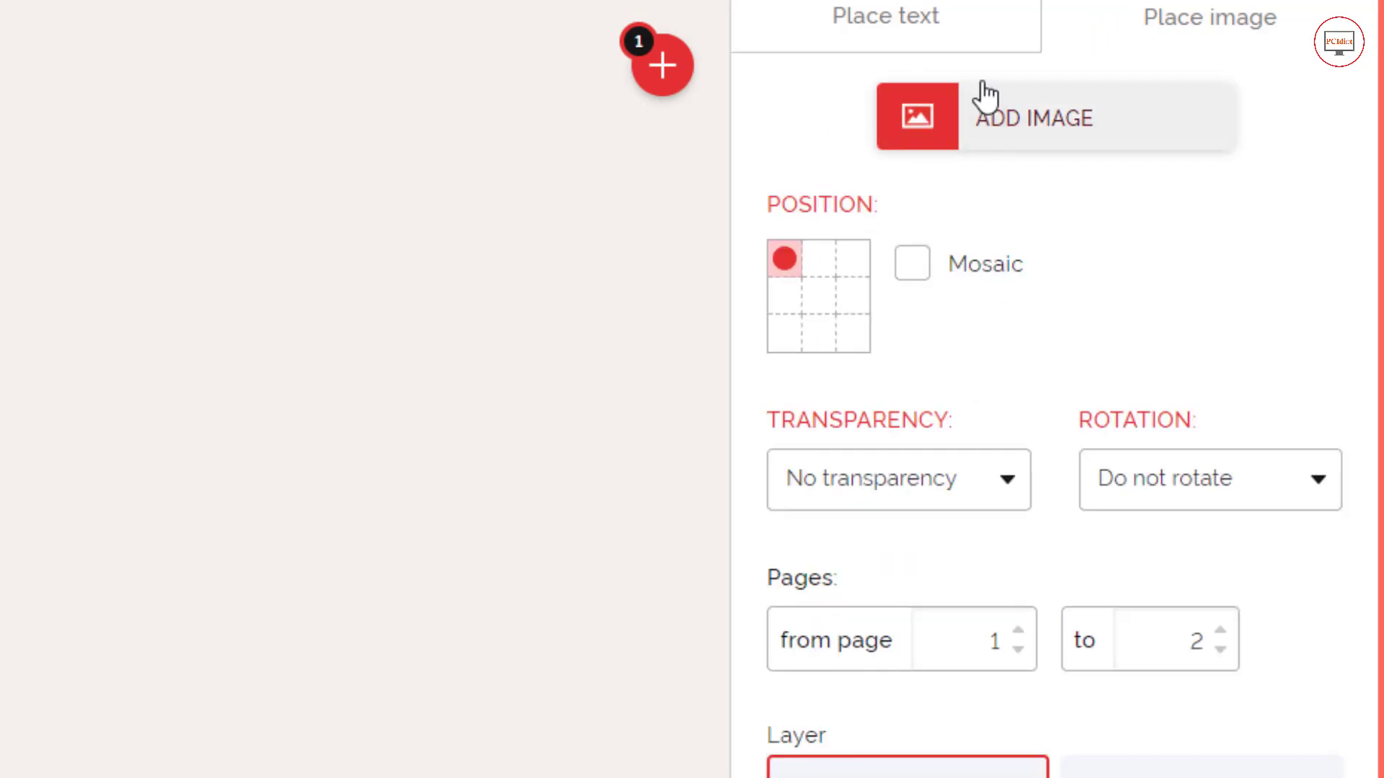
left_click(939, 19)
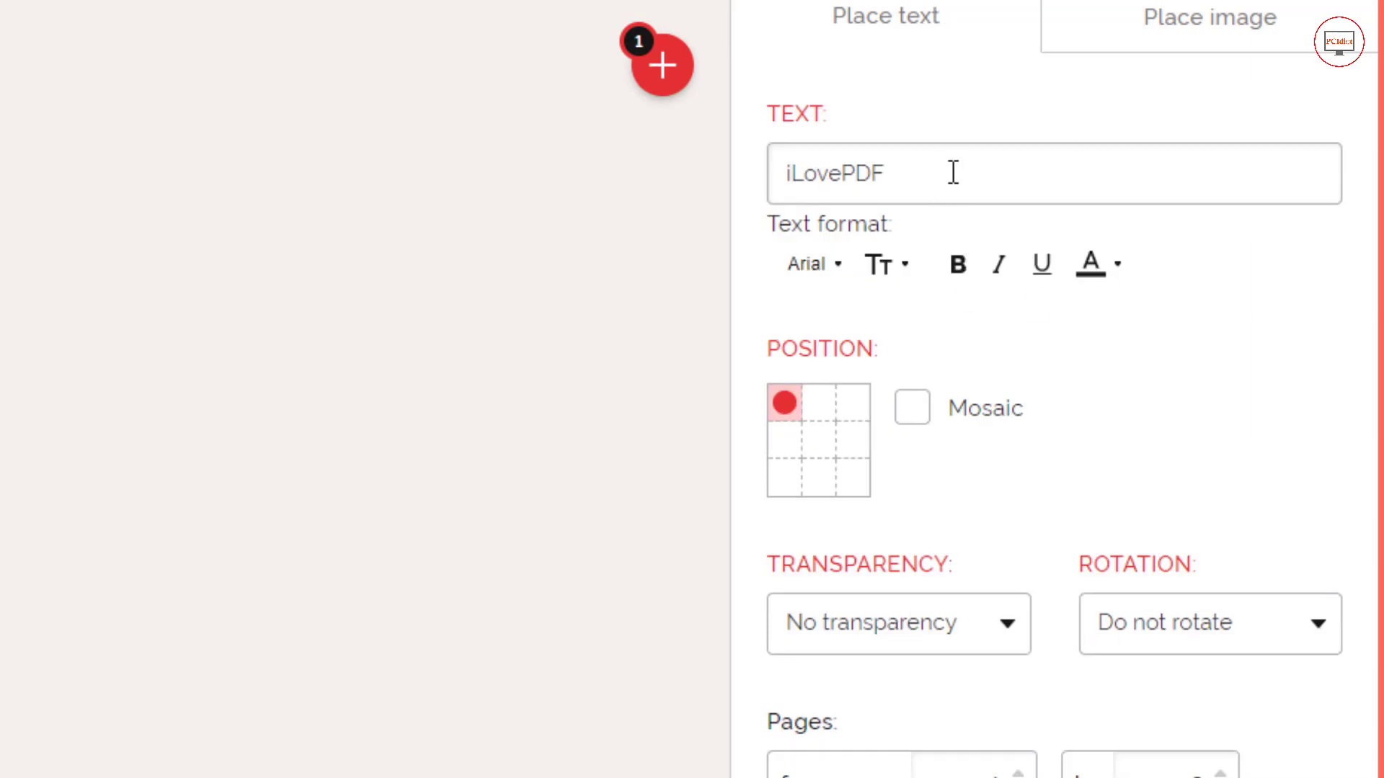
Step: Replace the default watermark text with "PCidiot"
left_click_drag(923, 179, 784, 178)
key("BackSpace")
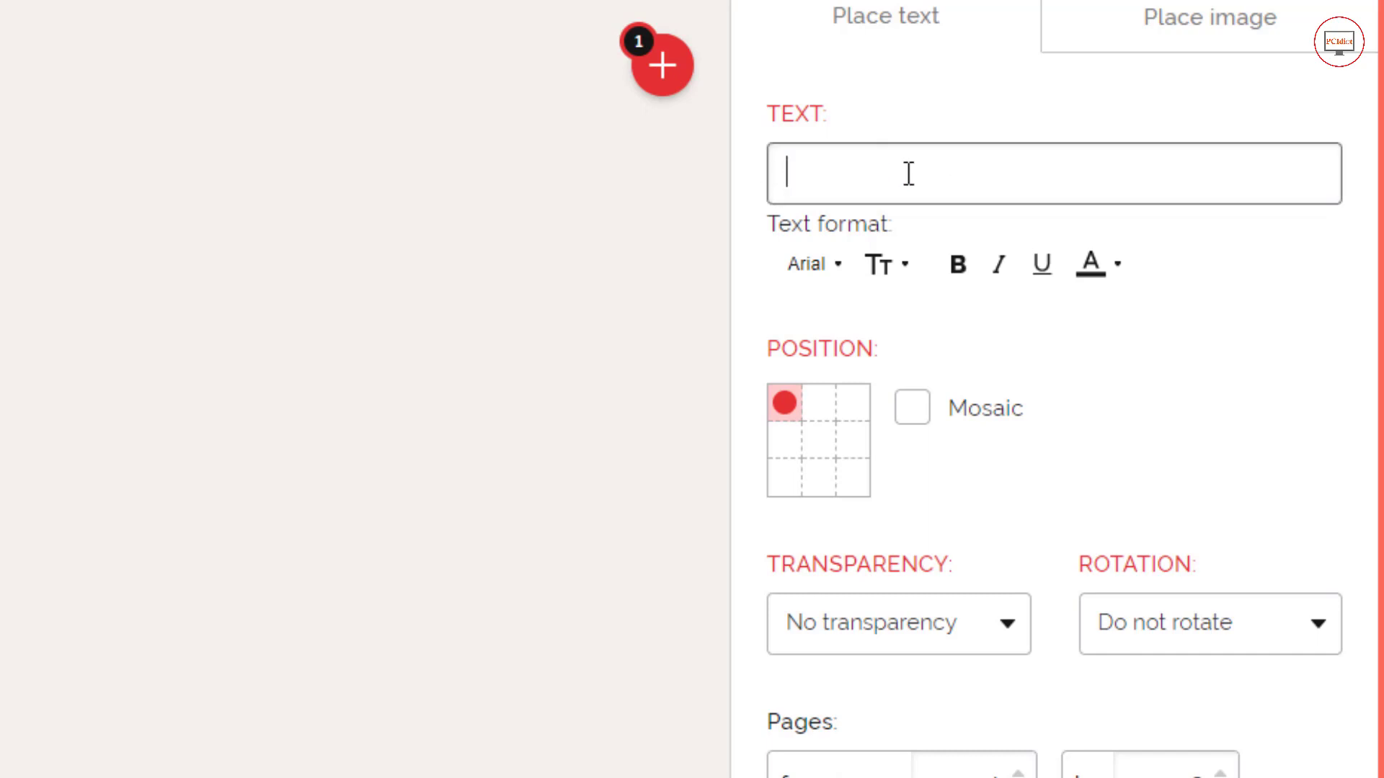
type("PCidiot")
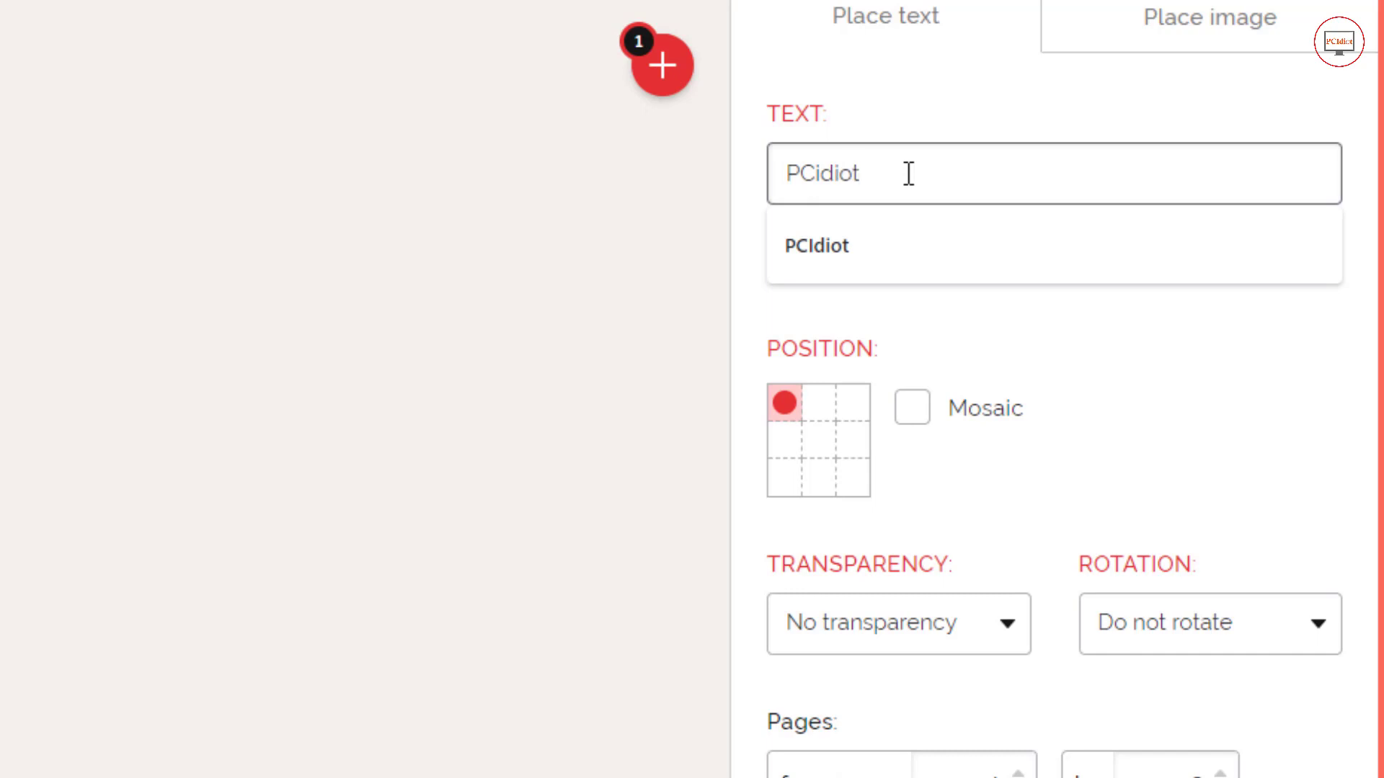
left_click(1164, 376)
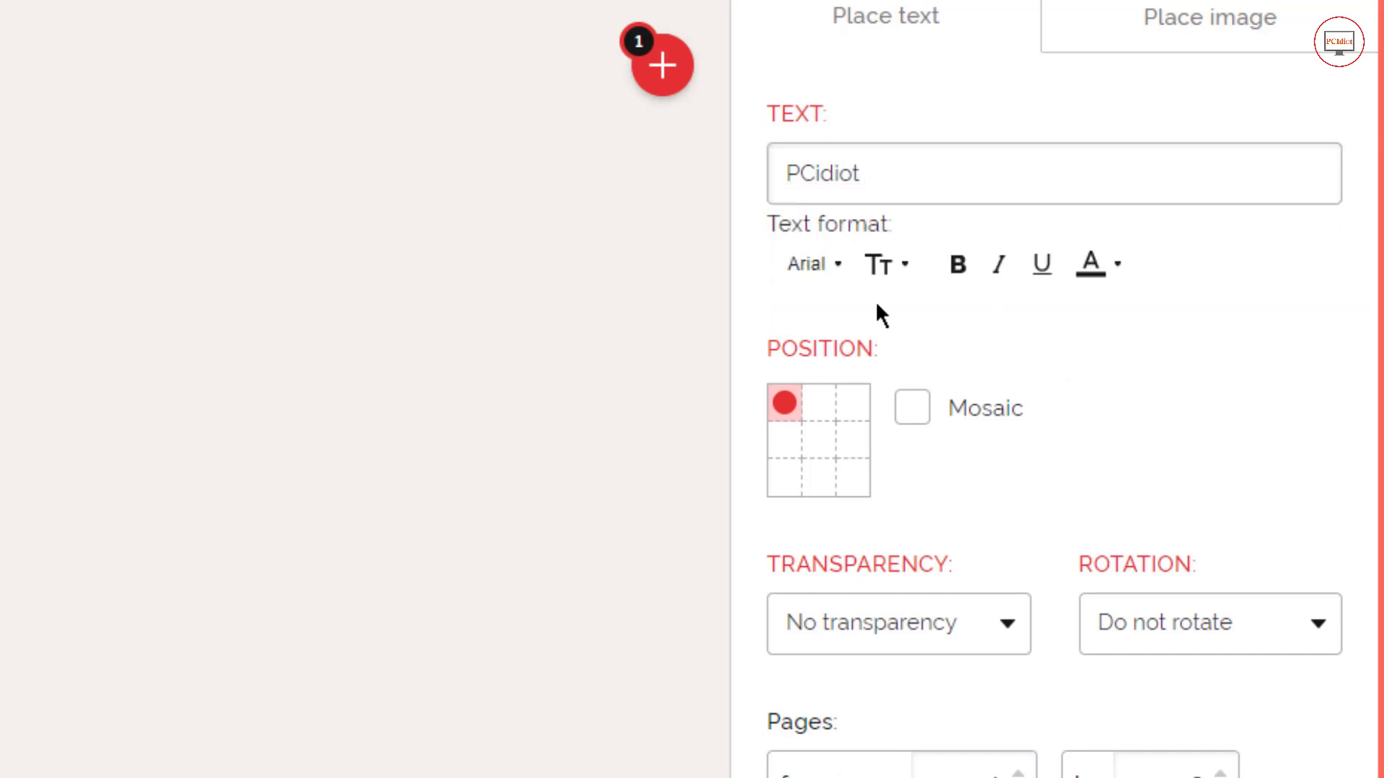
left_click(838, 269)
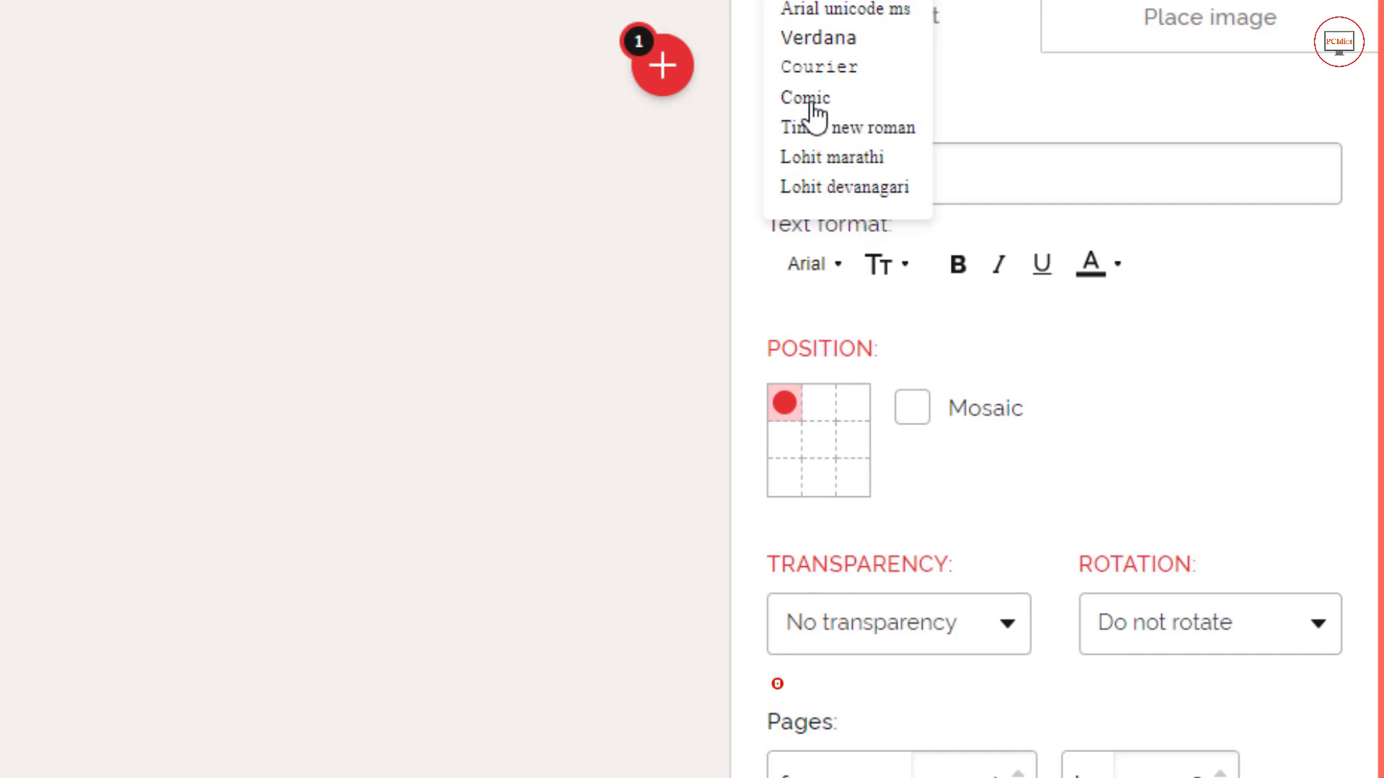
left_click(944, 299)
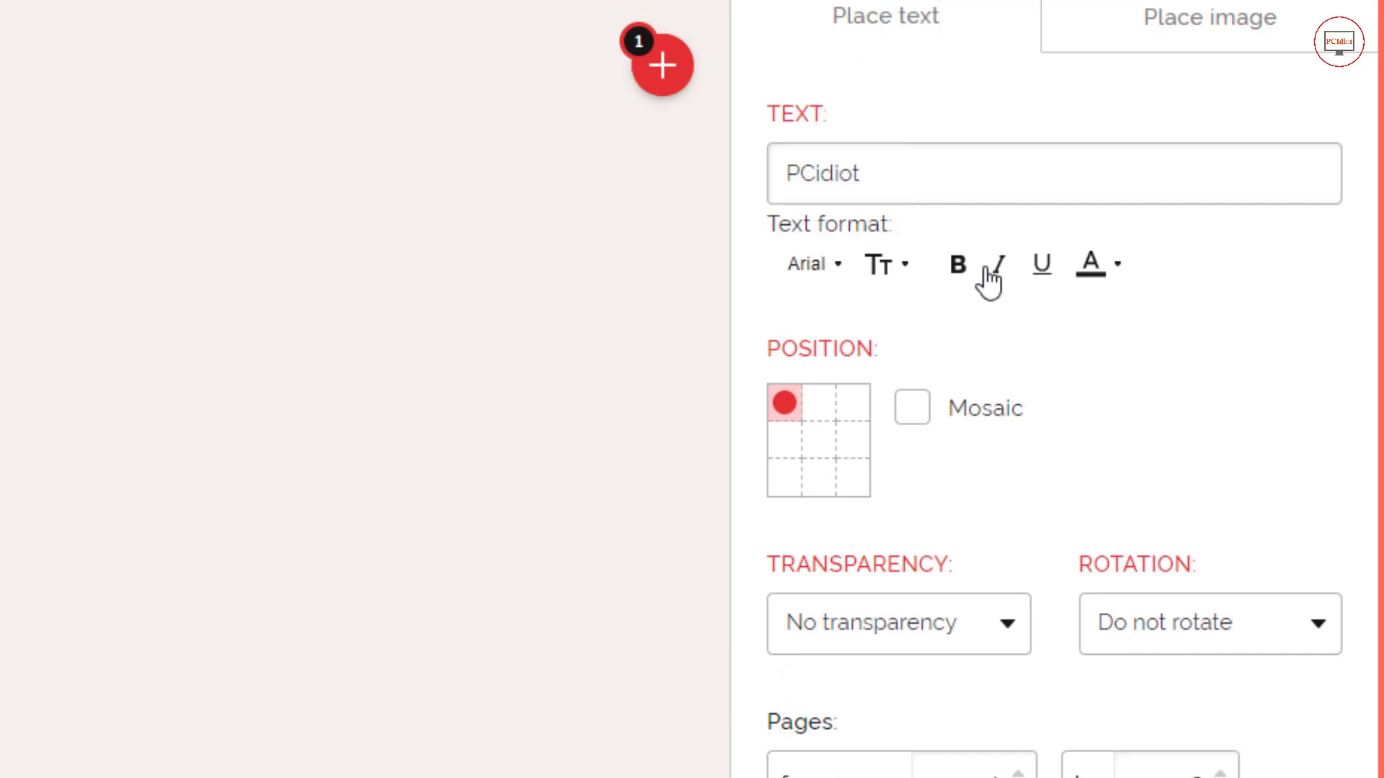
left_click(1118, 265)
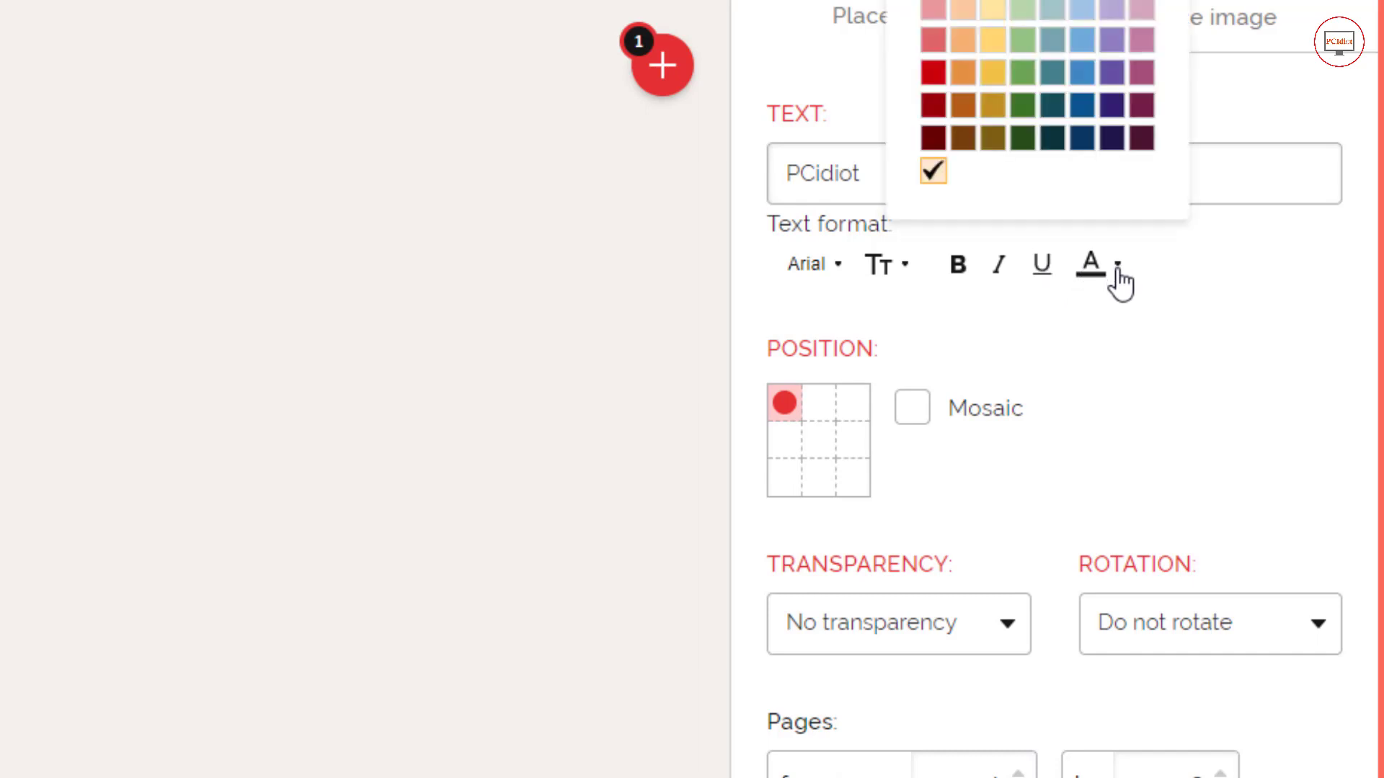
left_click(1118, 273)
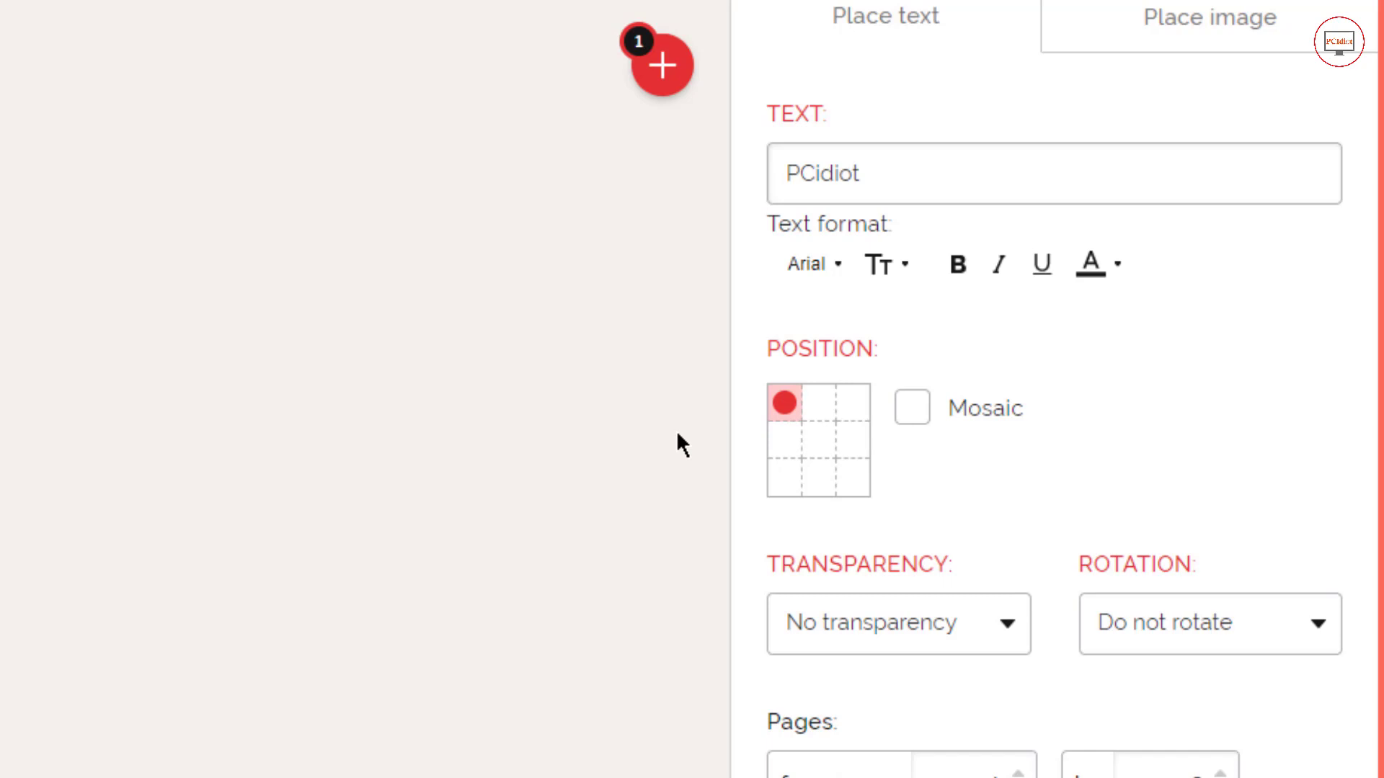
Step: Position the text watermark in the centre of the page
left_click(820, 443)
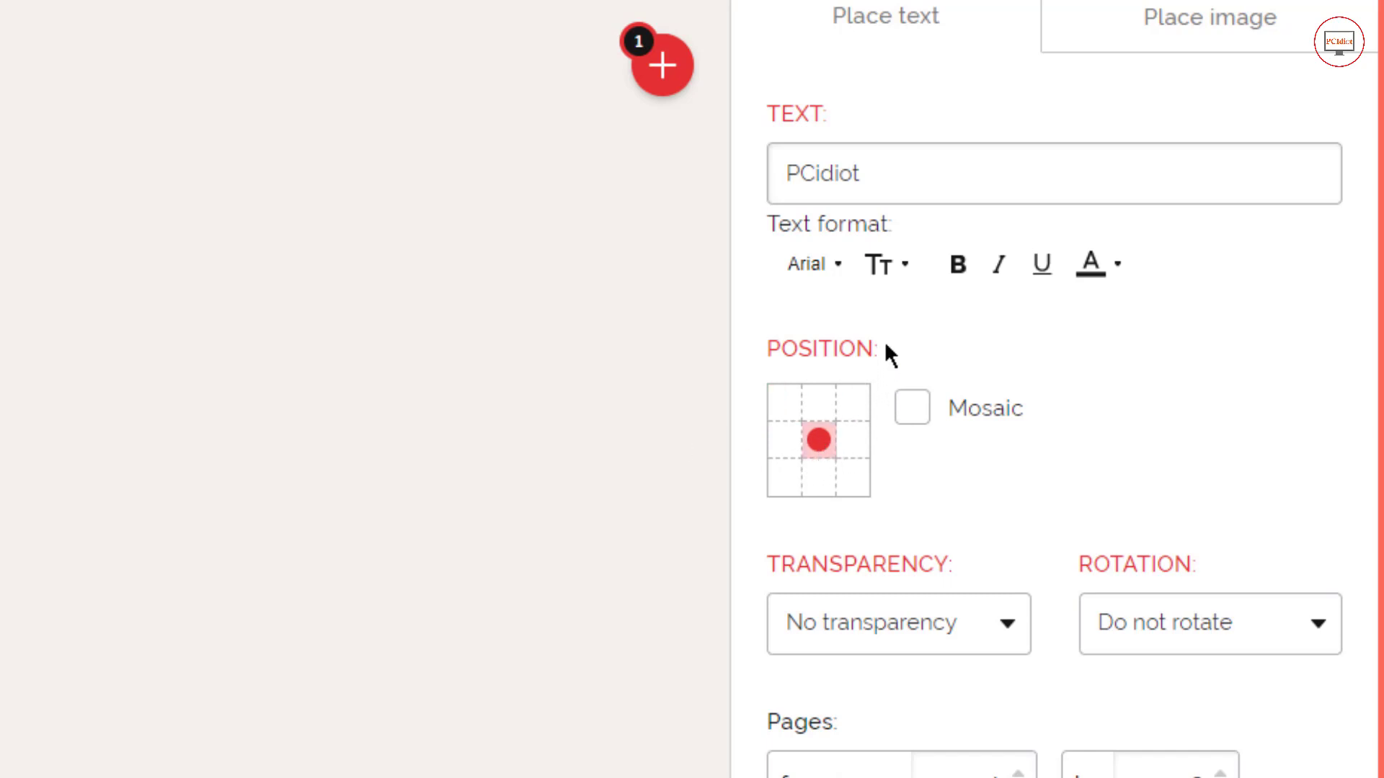
Step: Set the watermark text's font size to 45 and make it italic
left_click(895, 283)
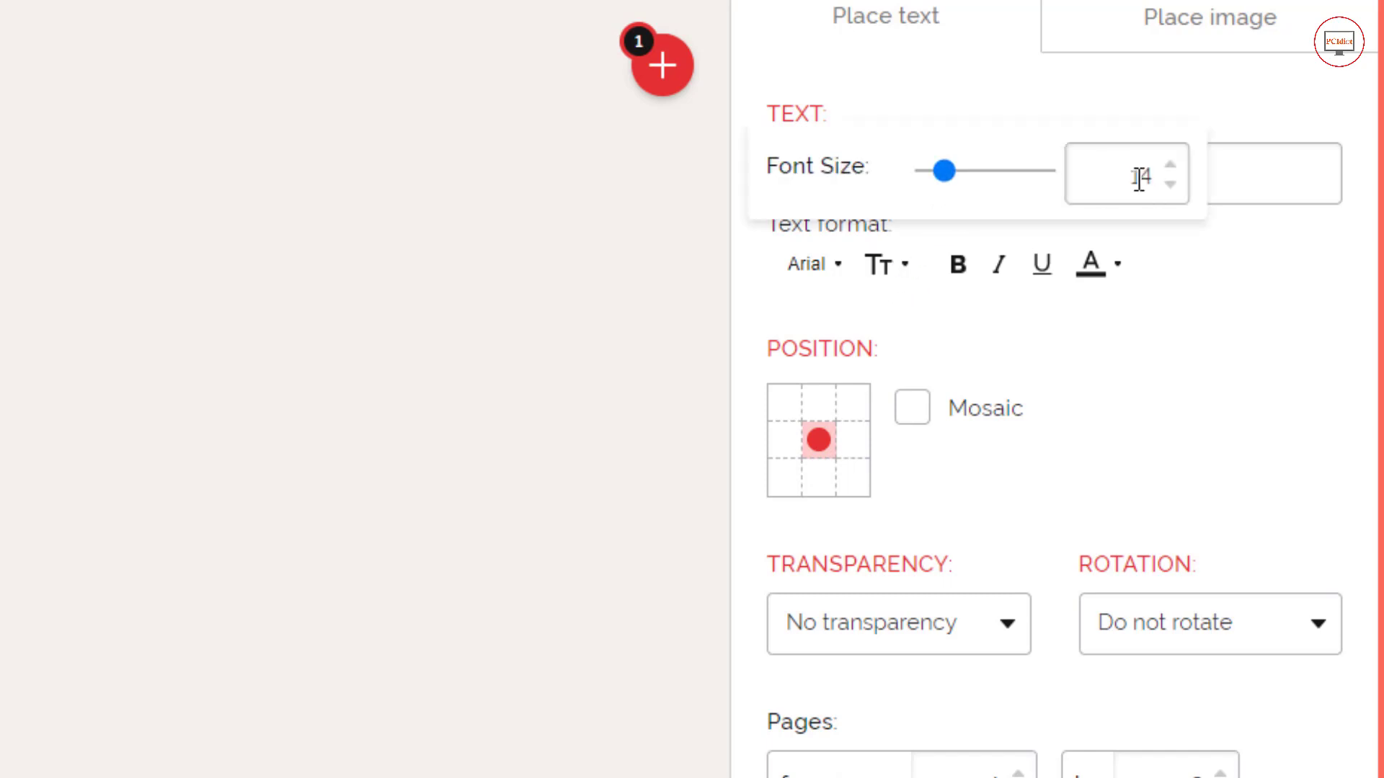
left_click_drag(946, 172, 979, 171)
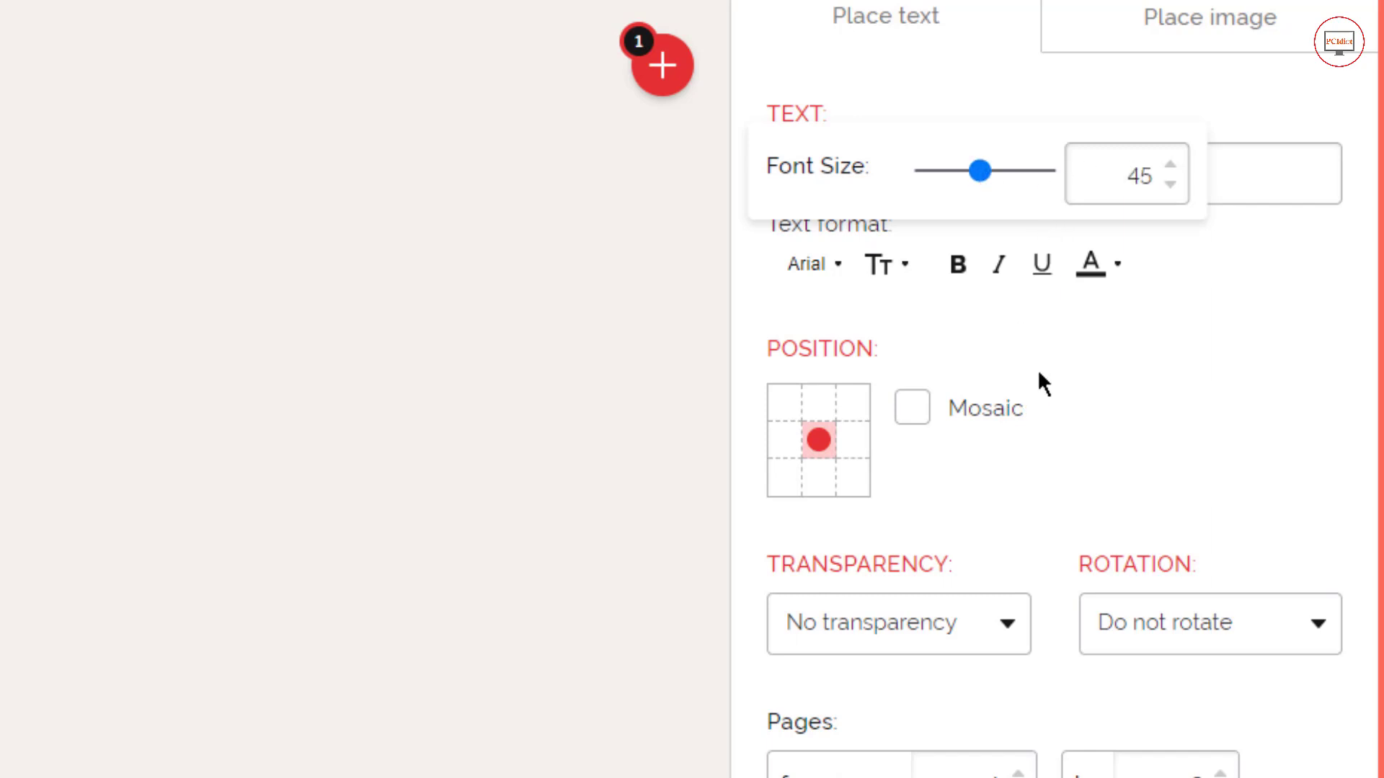
left_click(1088, 352)
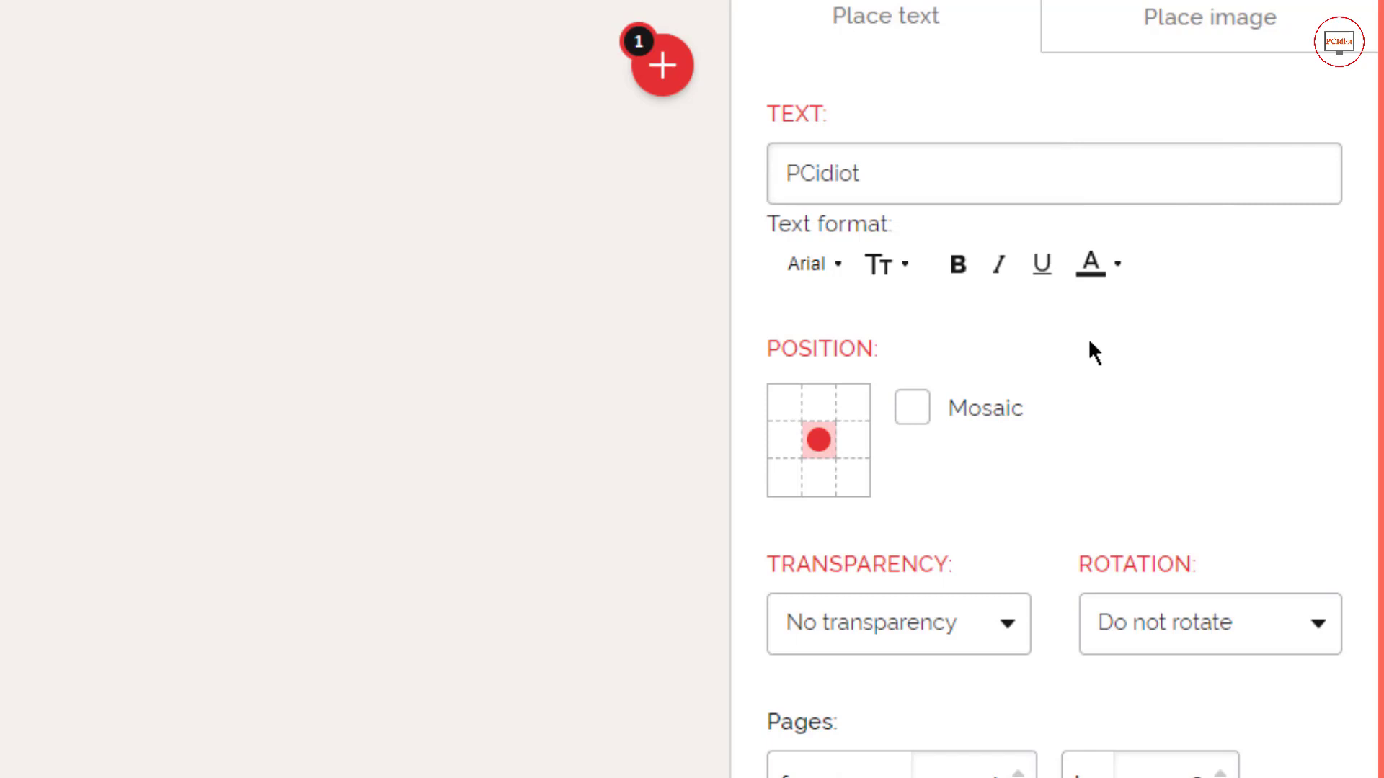
left_click(998, 274)
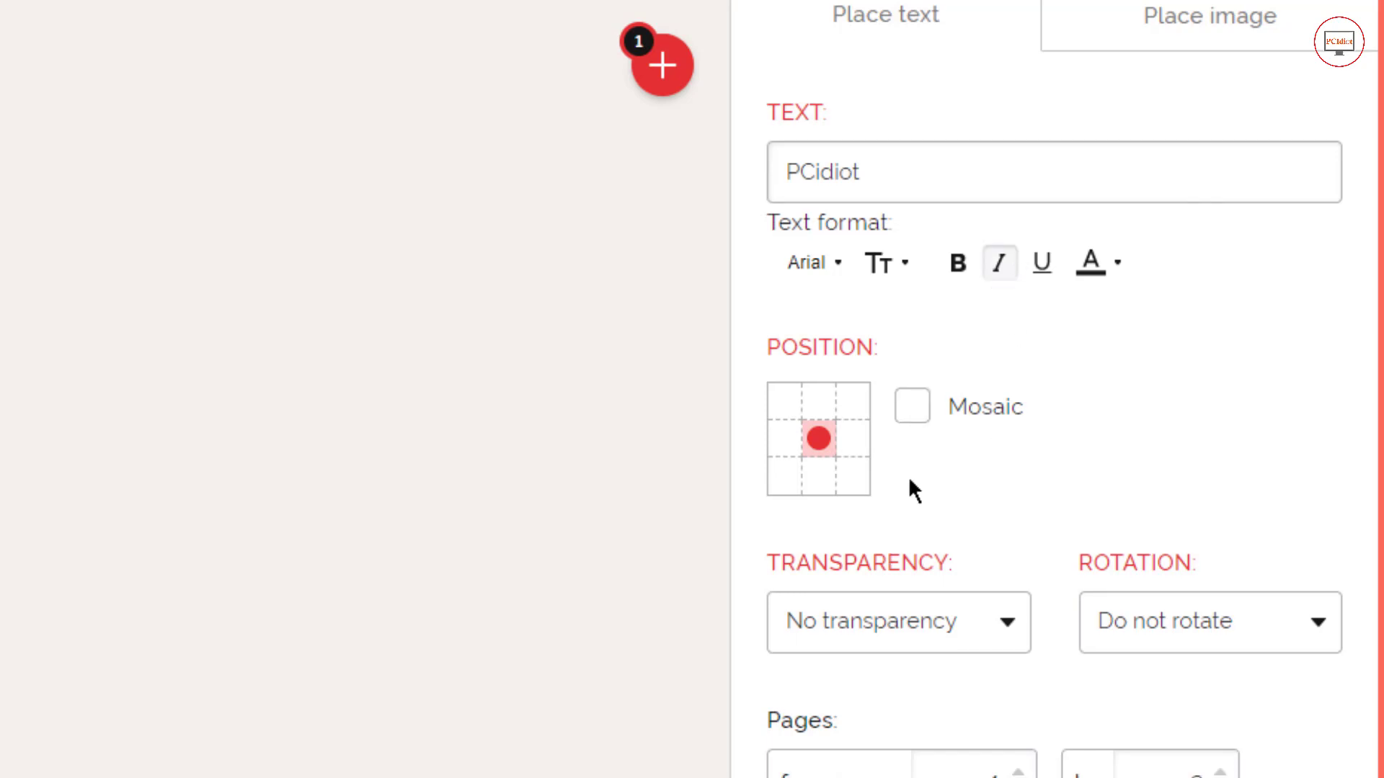
Step: Set the watermark's rotation to 180 degrees
scroll(910, 481, "down", 2)
left_click(1247, 482)
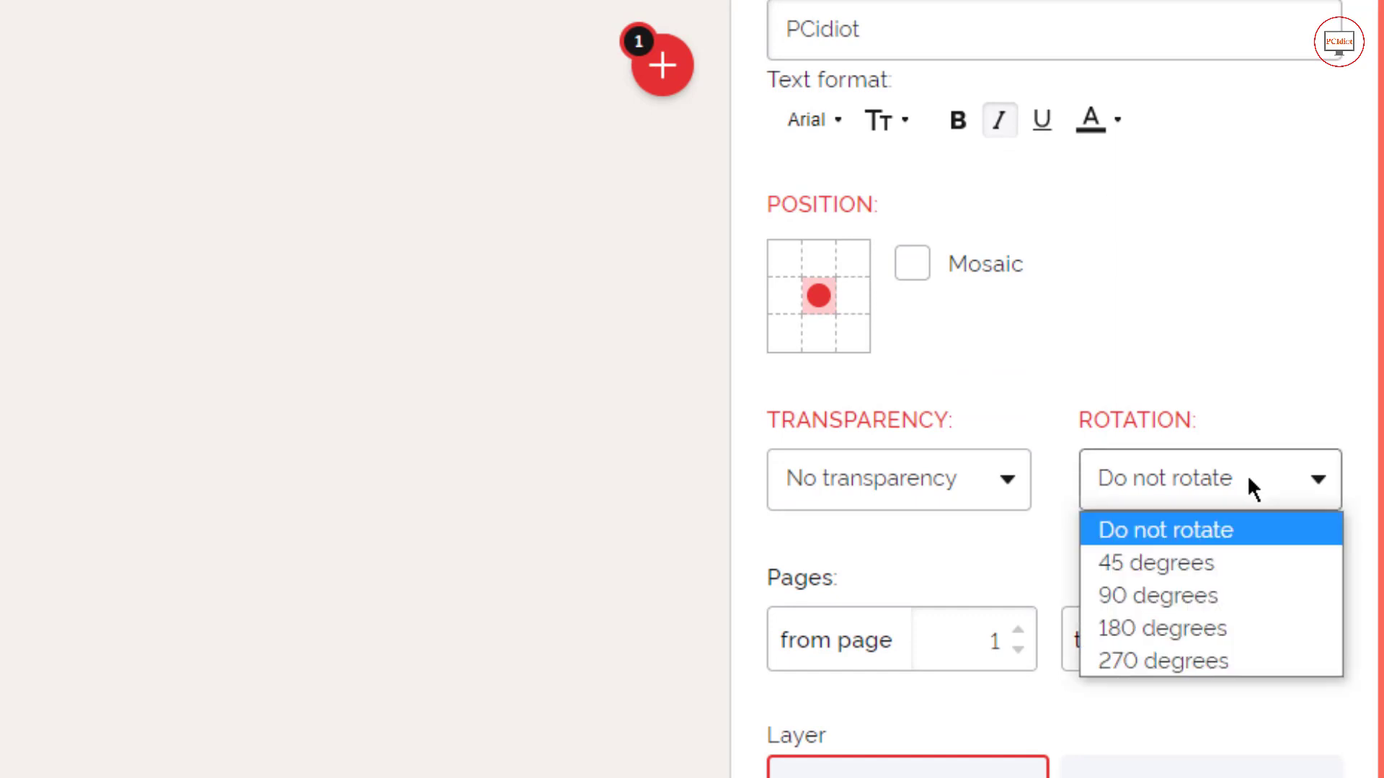
left_click(1222, 598)
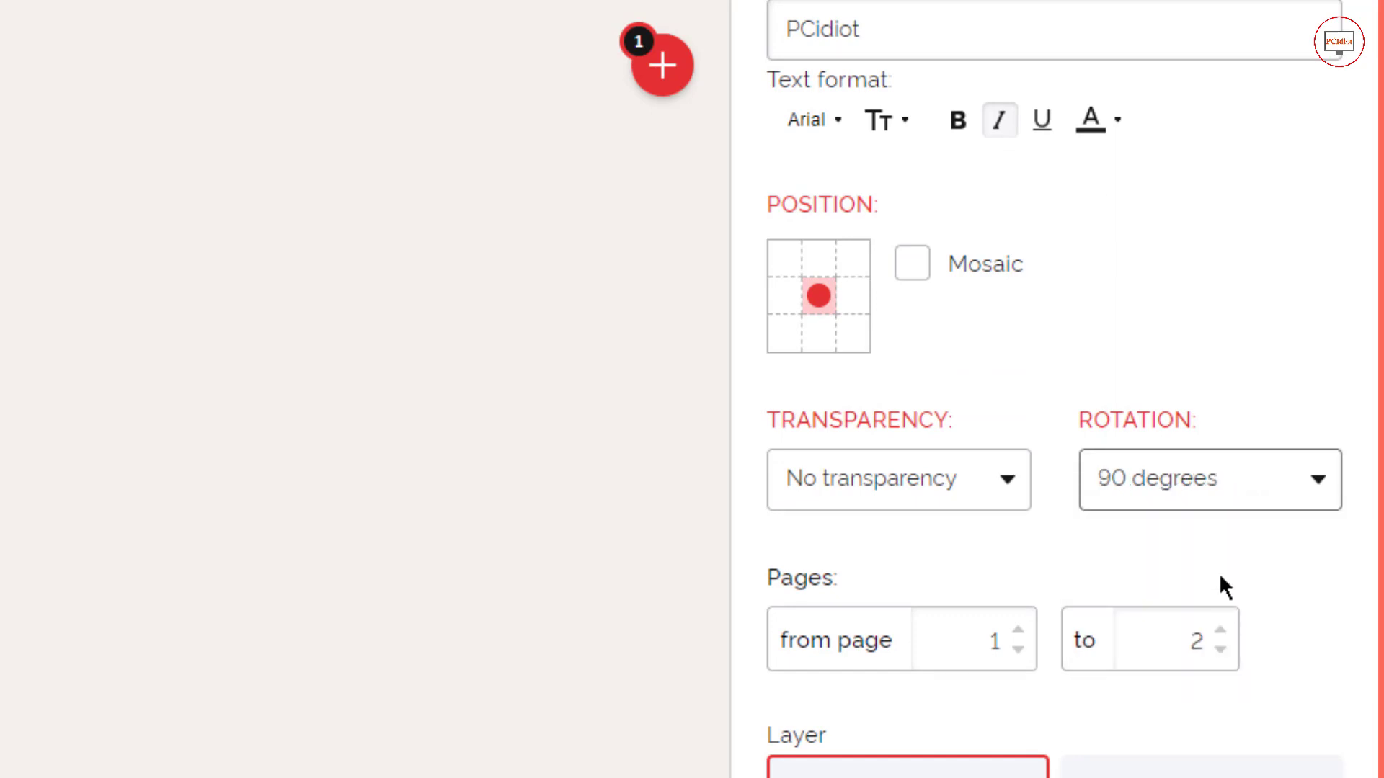
left_click(1231, 485)
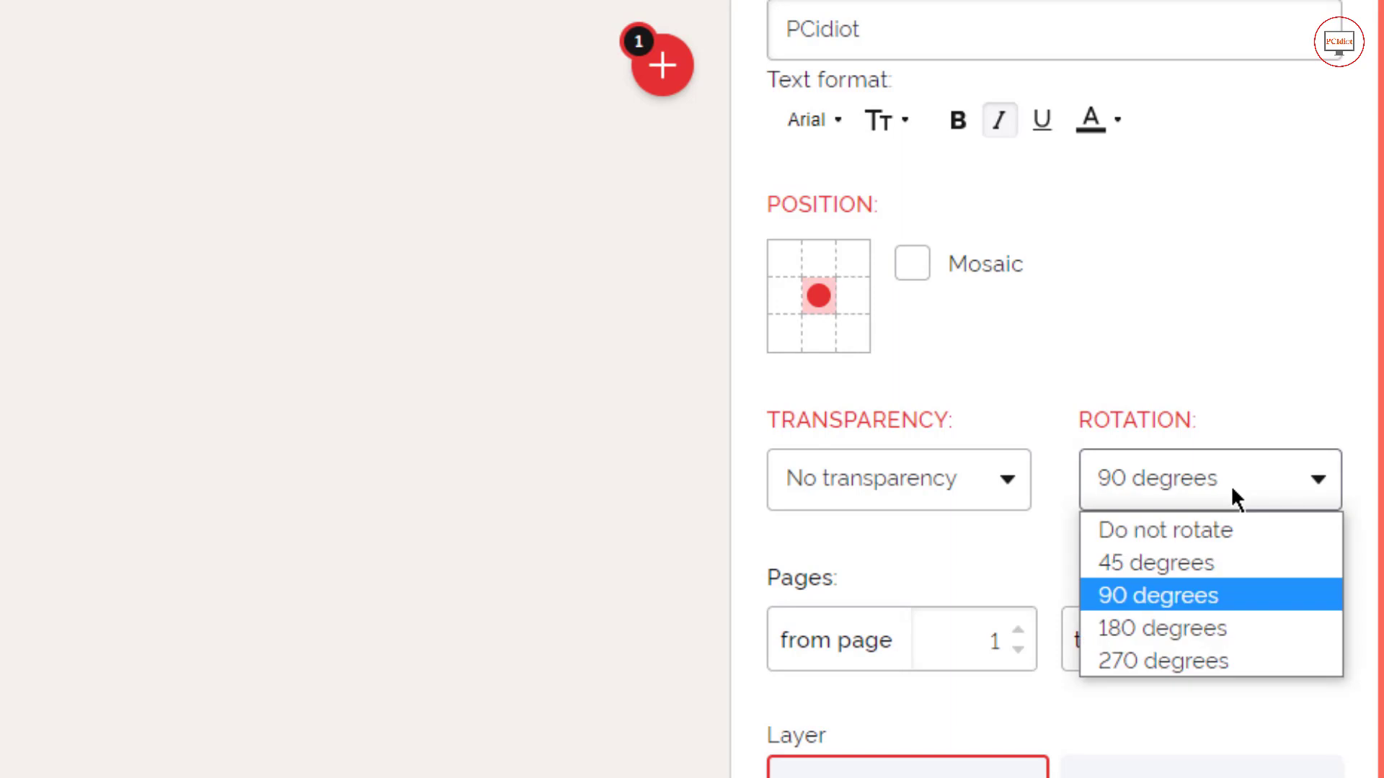
left_click(1218, 635)
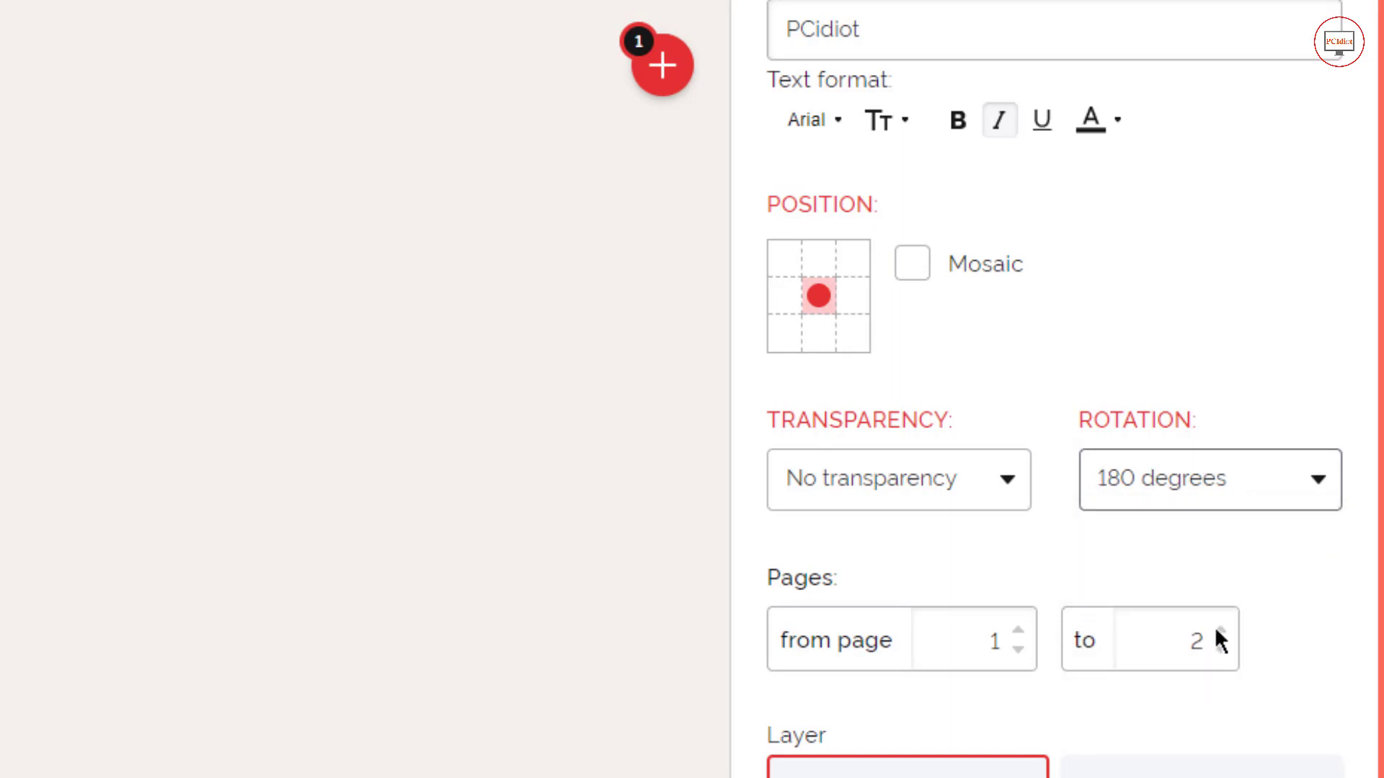
Step: Apply the watermark to the PDF and download the result as sample_watermark into the Other Files folder
scroll(1275, 199, "down", 5)
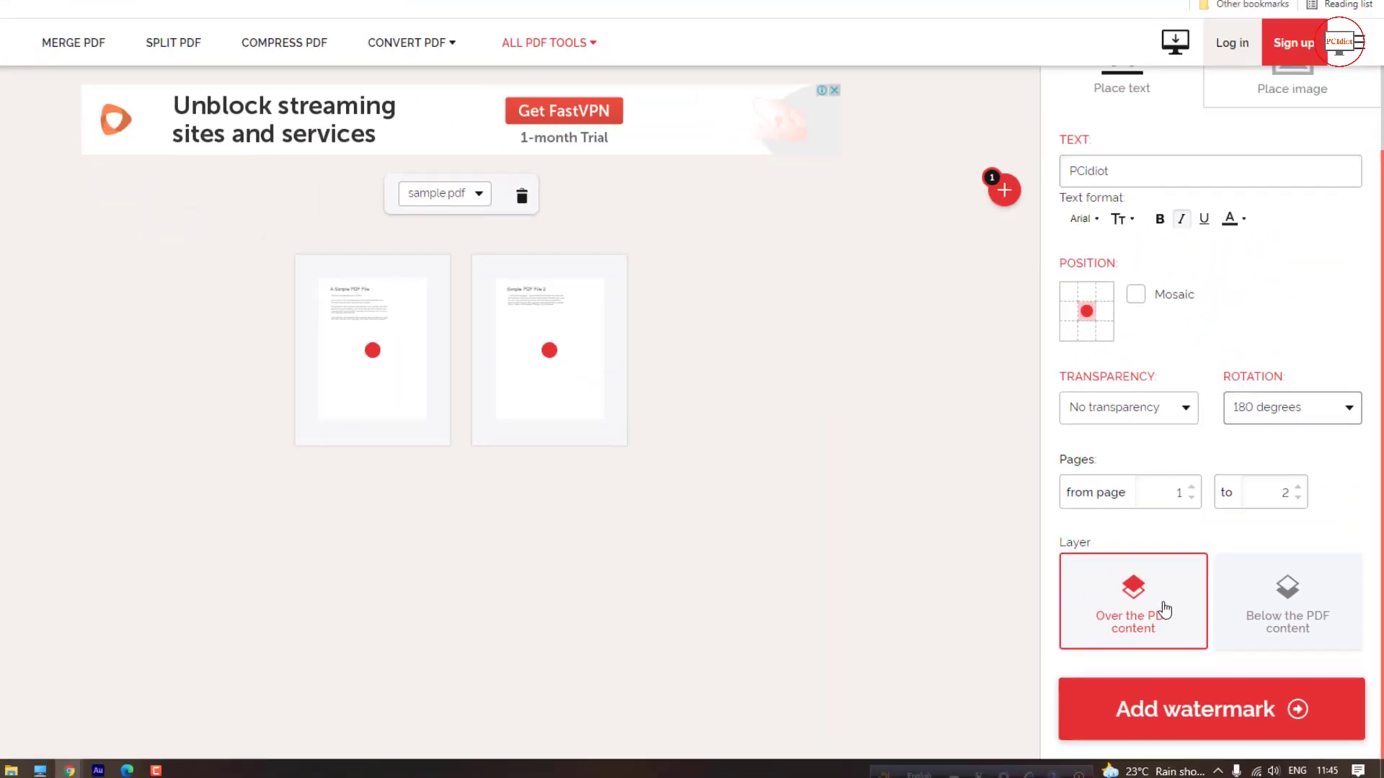
left_click(1208, 712)
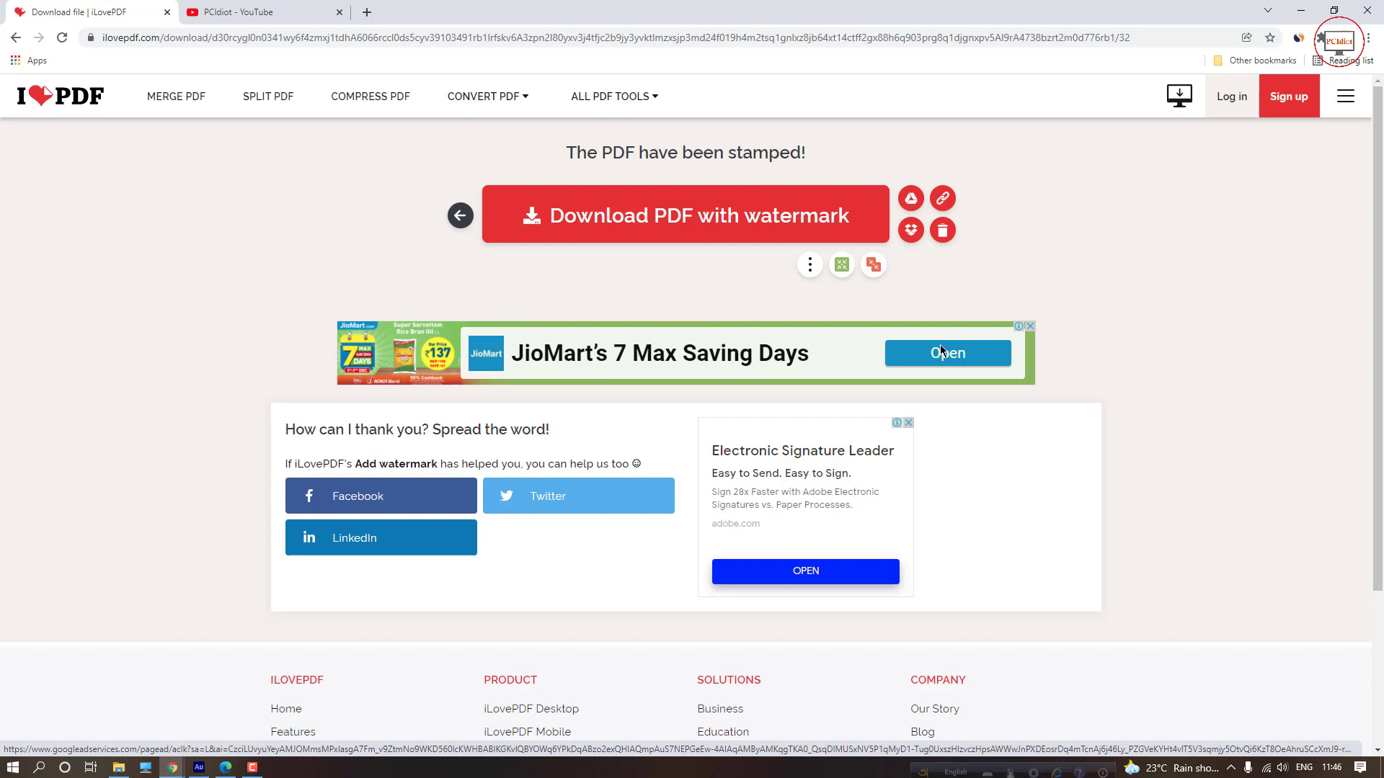
left_click(651, 229)
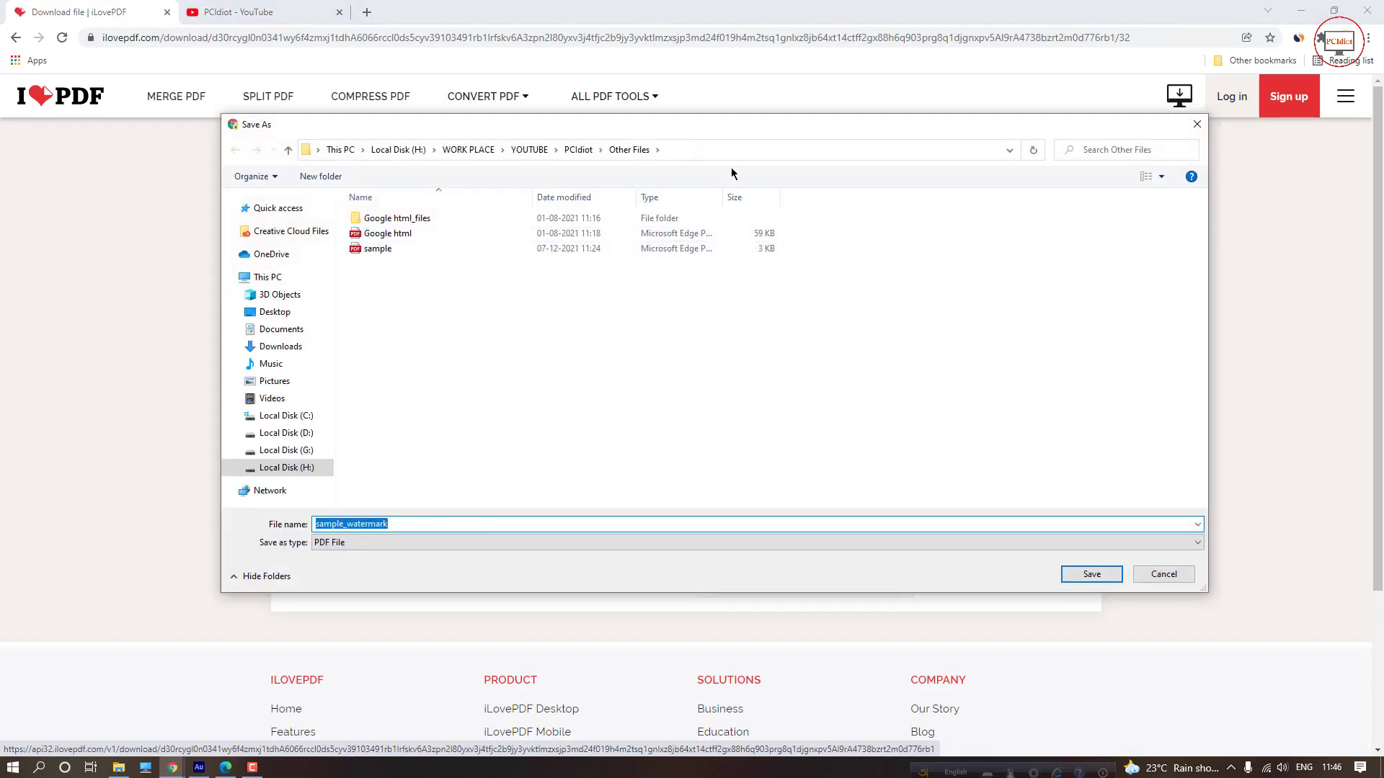
left_click_drag(712, 129, 647, 145)
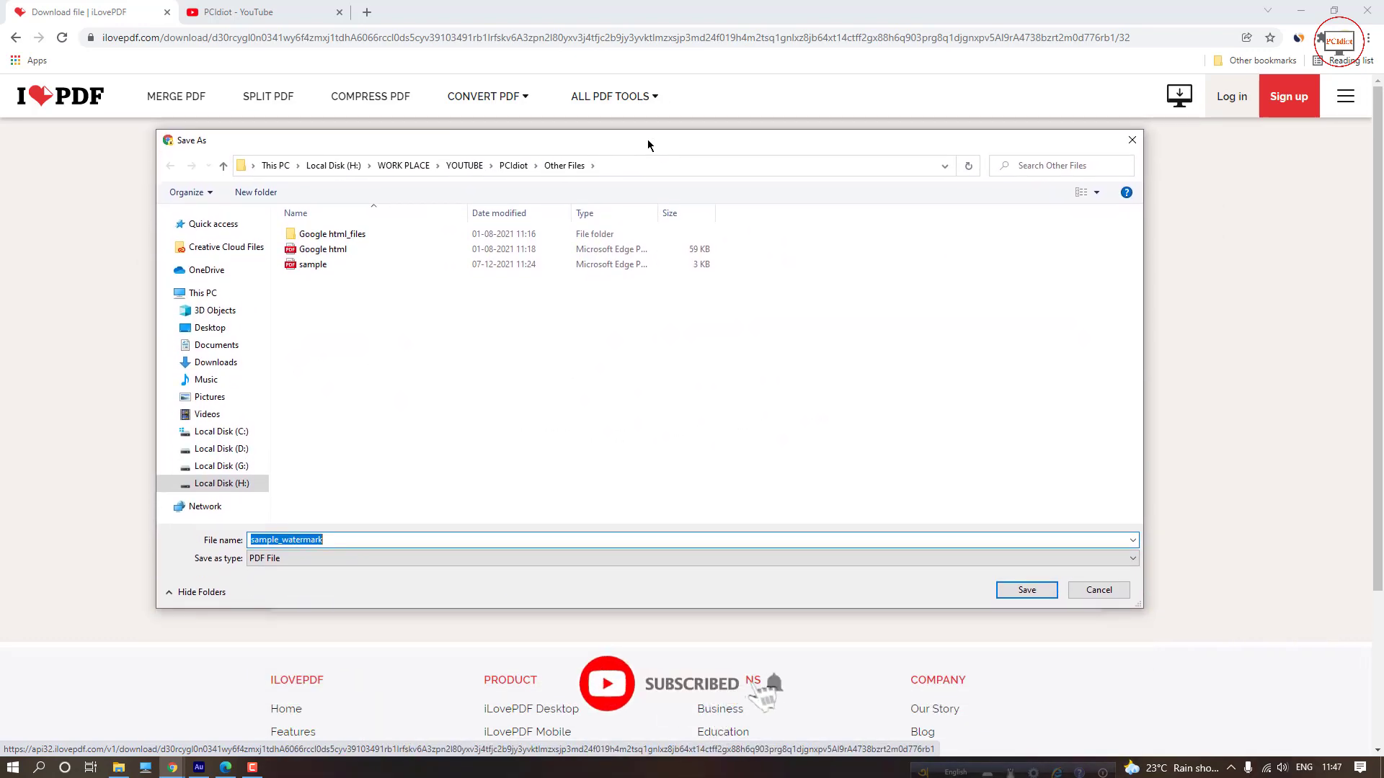
mouse_move(648, 145)
left_mouse_down()
mouse_move(665, 348)
mouse_move(673, 147)
left_mouse_up()
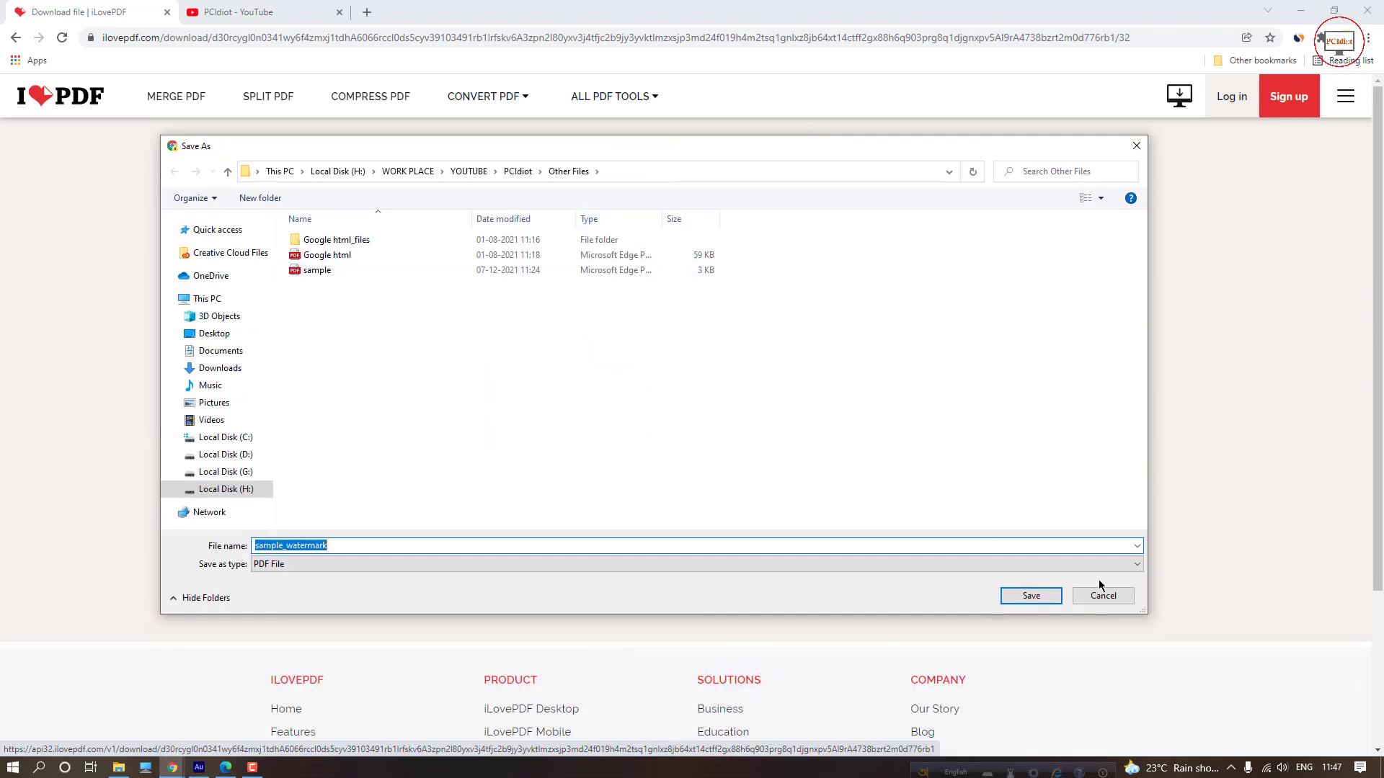
left_click(1032, 596)
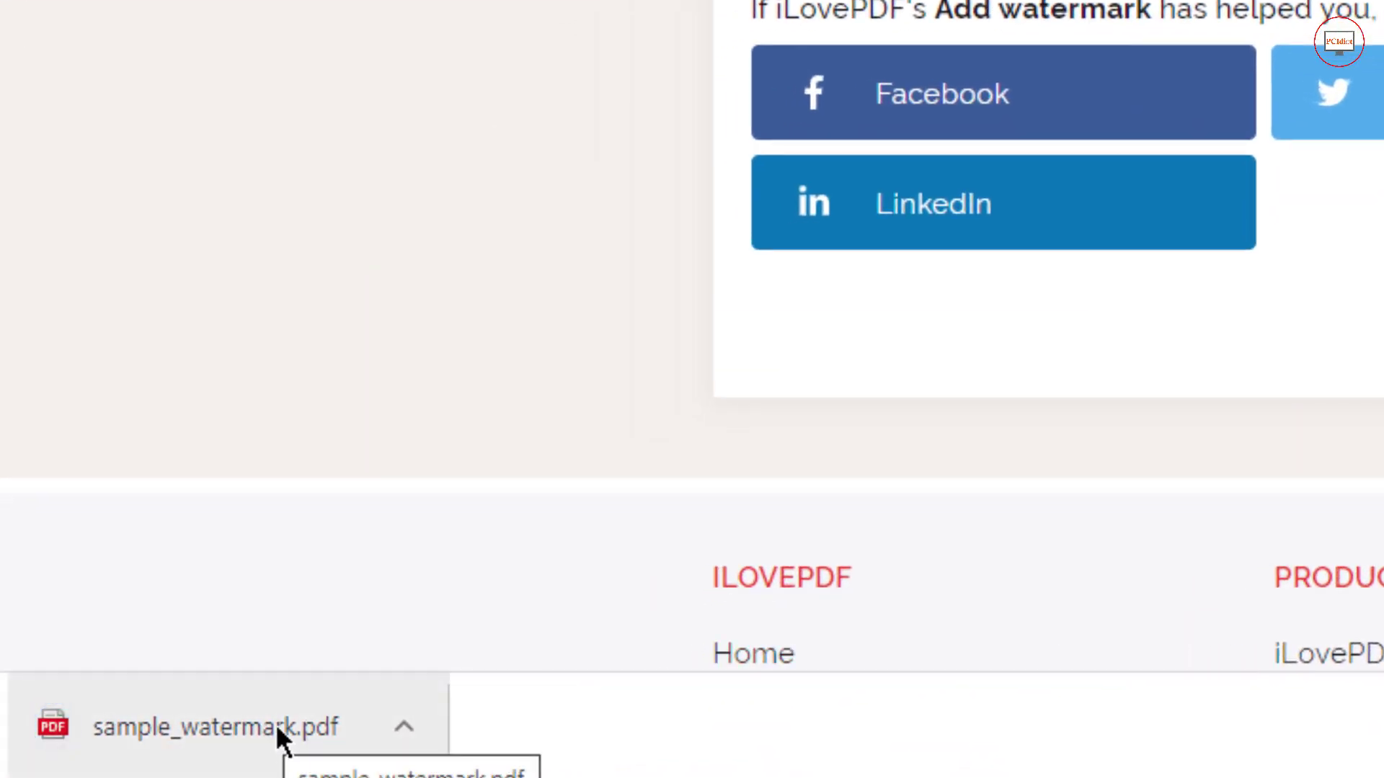
Step: Open the downloaded sample_watermark.pdf and check the watermark on both pages
left_click(276, 724)
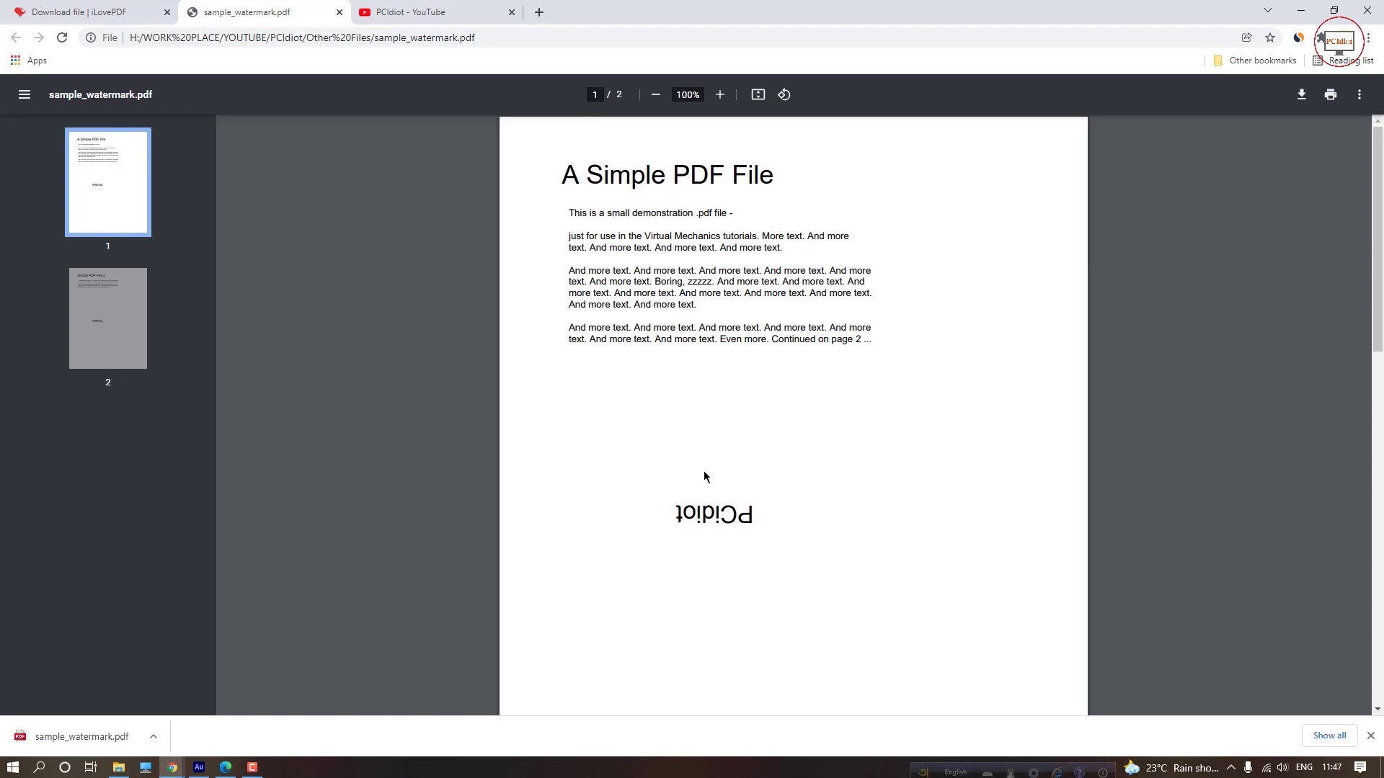
mouse_move(755, 513)
left_mouse_down()
mouse_move(672, 512)
mouse_move(756, 513)
left_mouse_up()
left_click(755, 513)
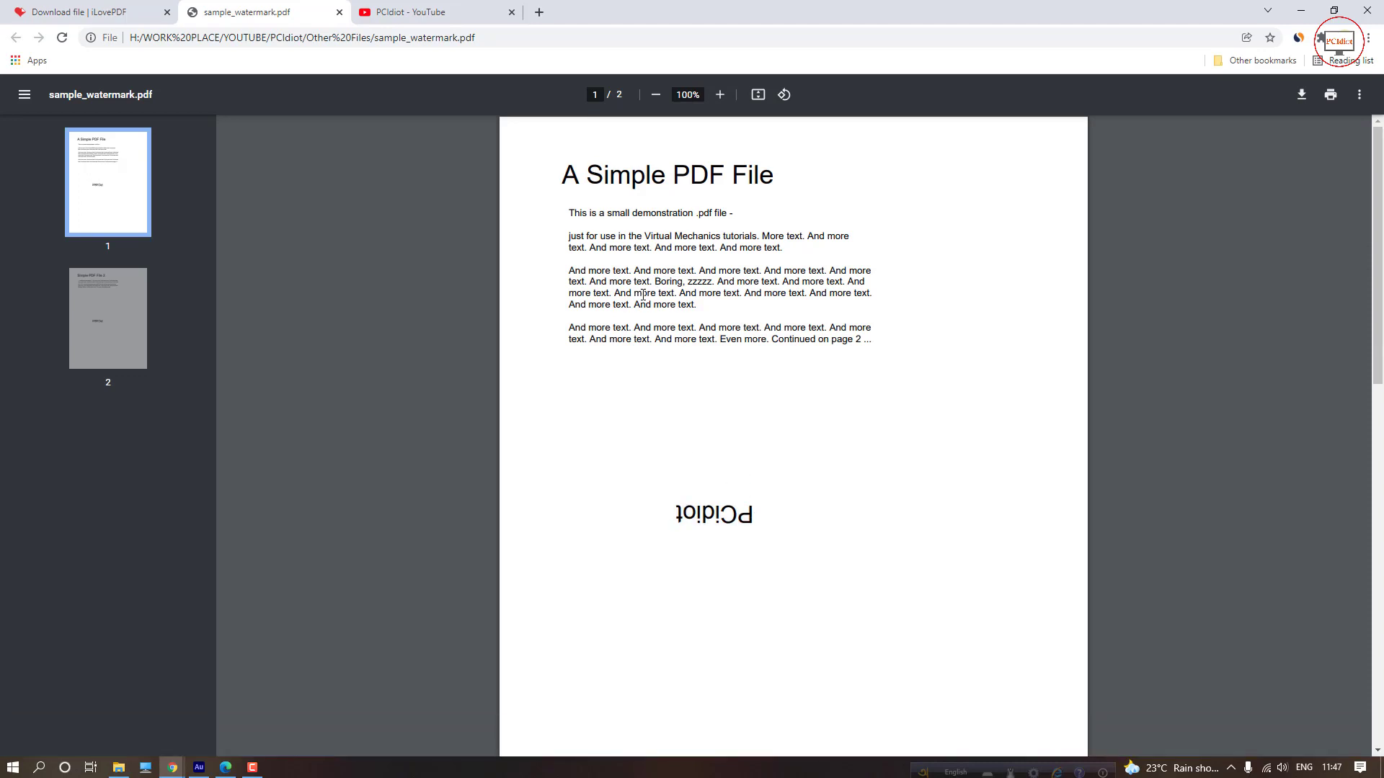
scroll(700, 315, "down", 5)
scroll(732, 334, "down", 7)
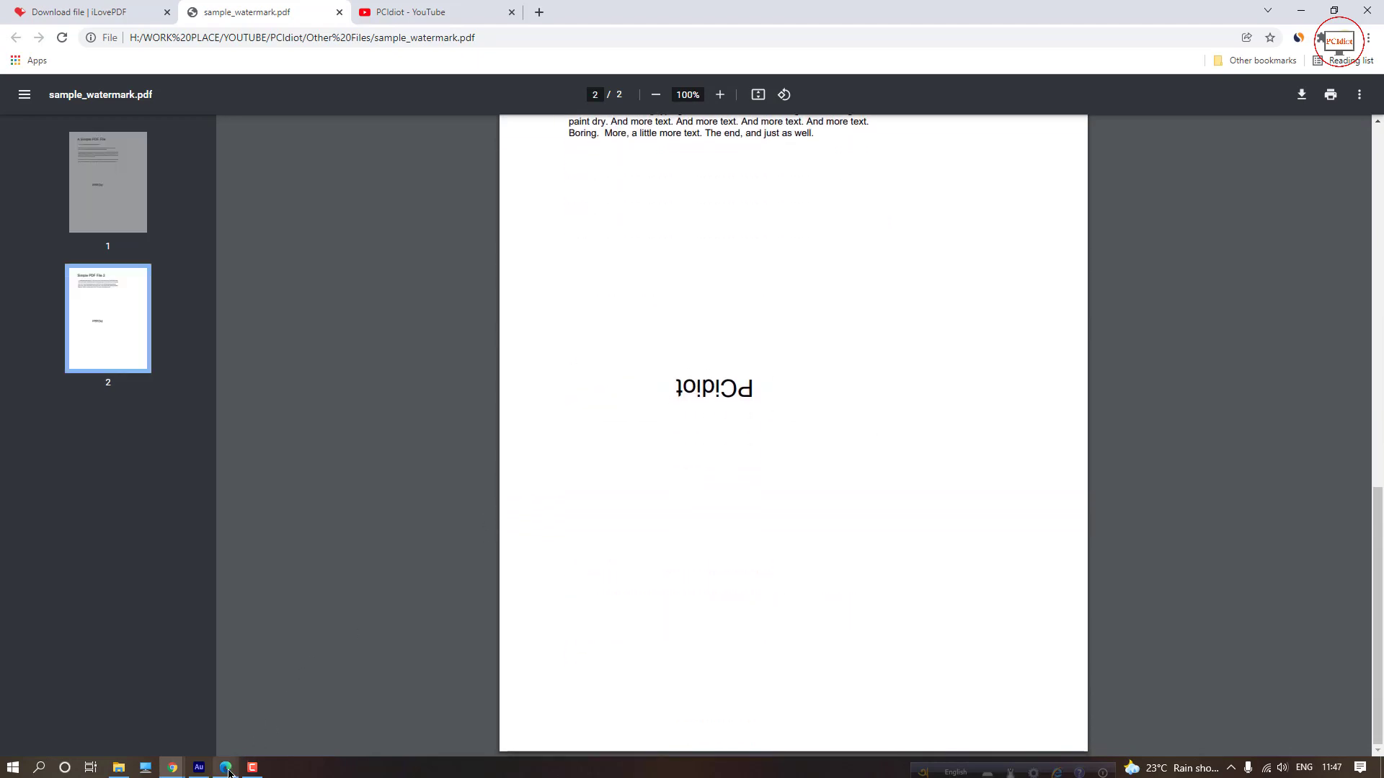
Step: Arrange the original sample.pdf and the watermarked PDF in separate windows side by side
mouse_move(227, 771)
left_click(225, 710)
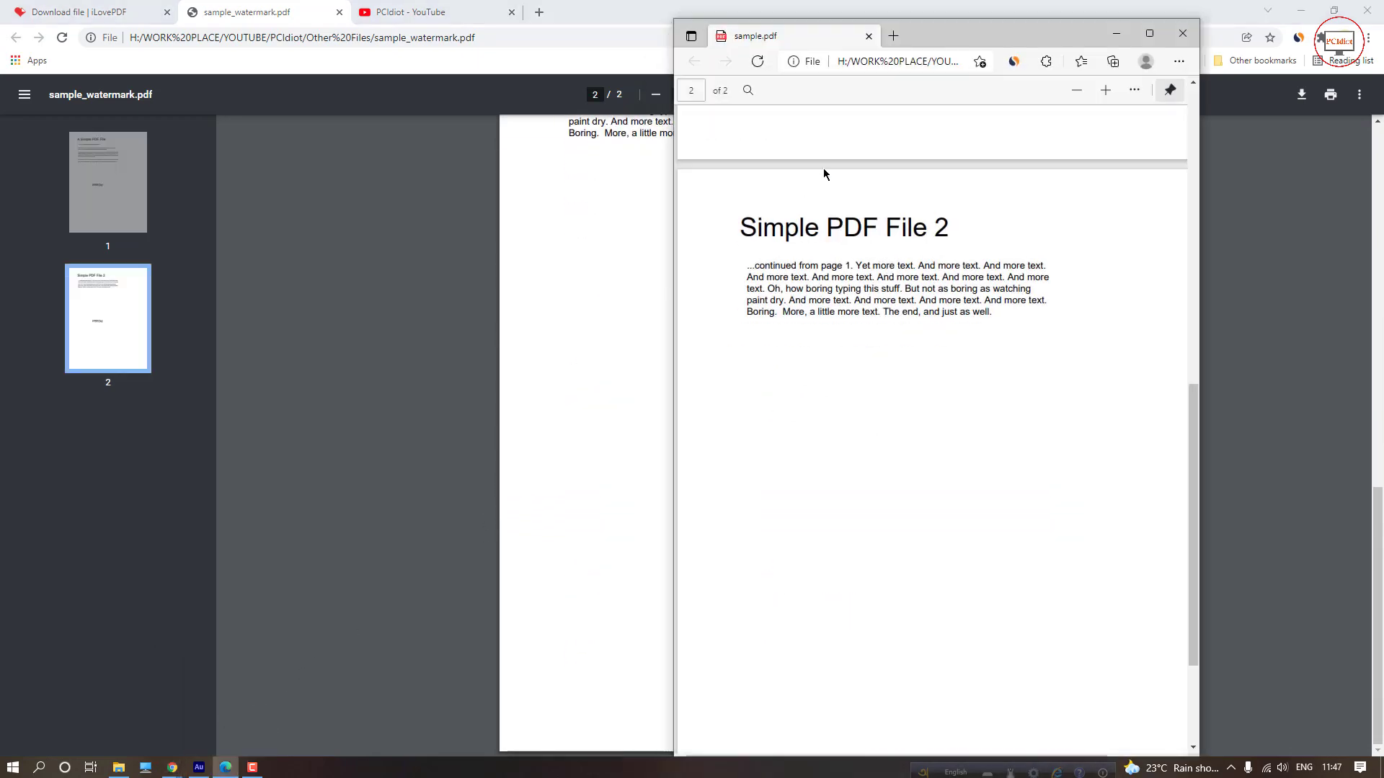
left_click_drag(991, 36, 1168, 29)
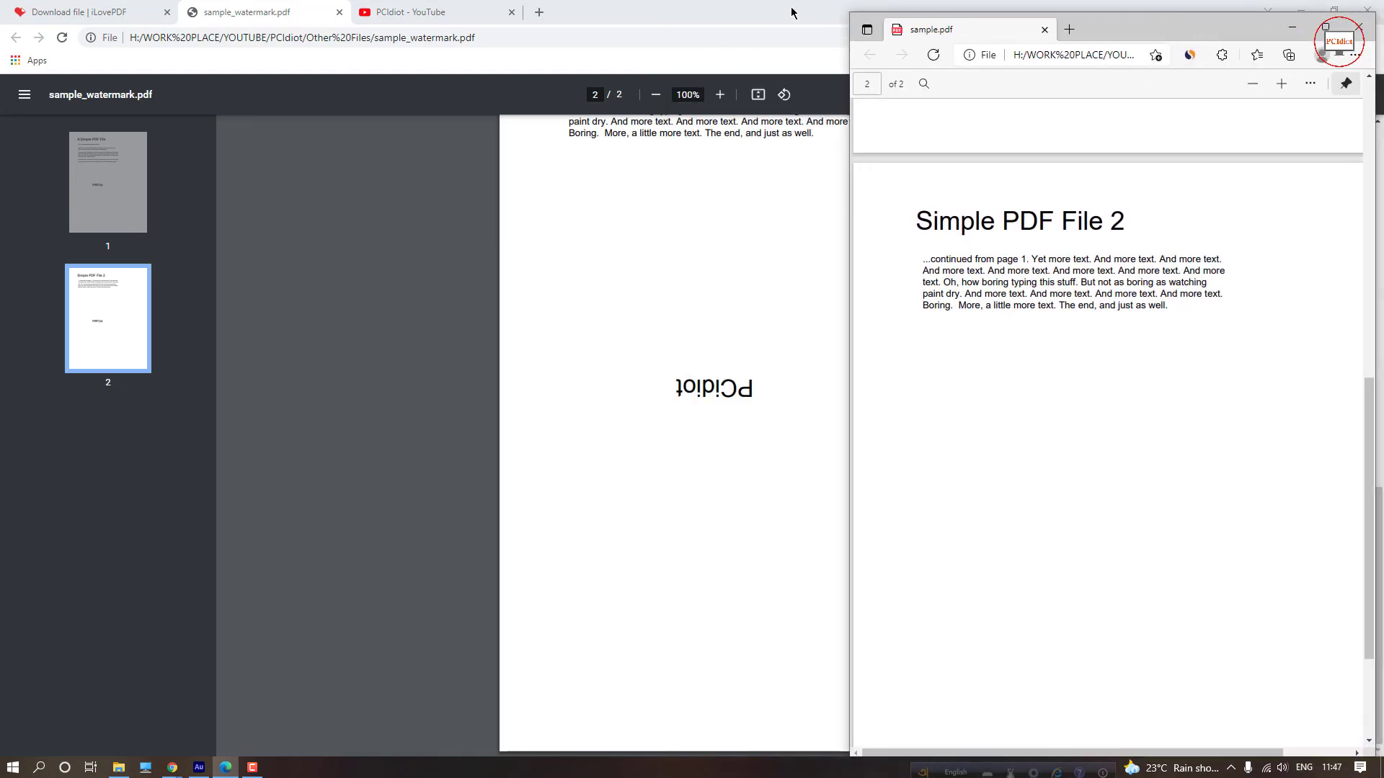
left_click_drag(298, 13, 305, 94)
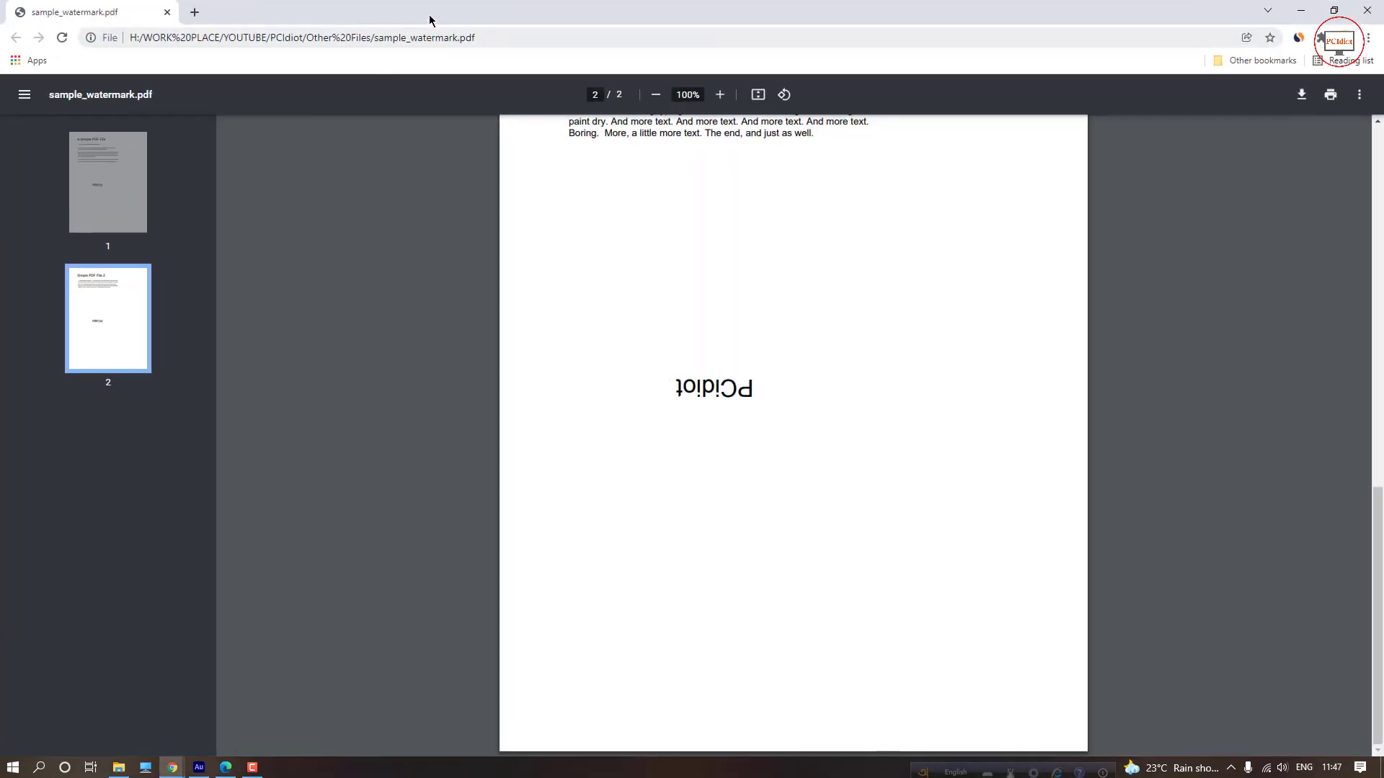
left_click_drag(431, 18, 356, 27)
left_click(225, 766)
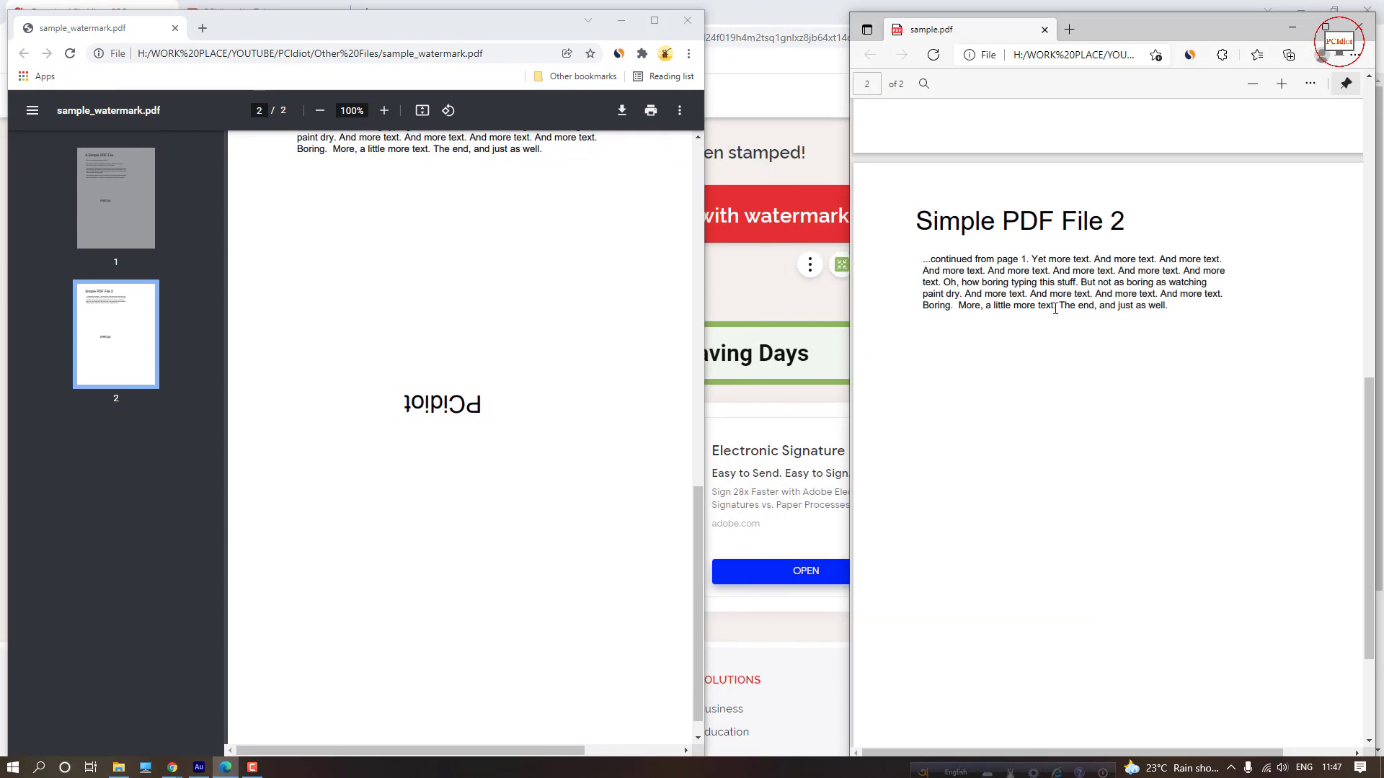
Step: Compare the first pages of the original and watermarked PDFs, highlighting the "PCidiot" watermark text
scroll(405, 302, "up", 12)
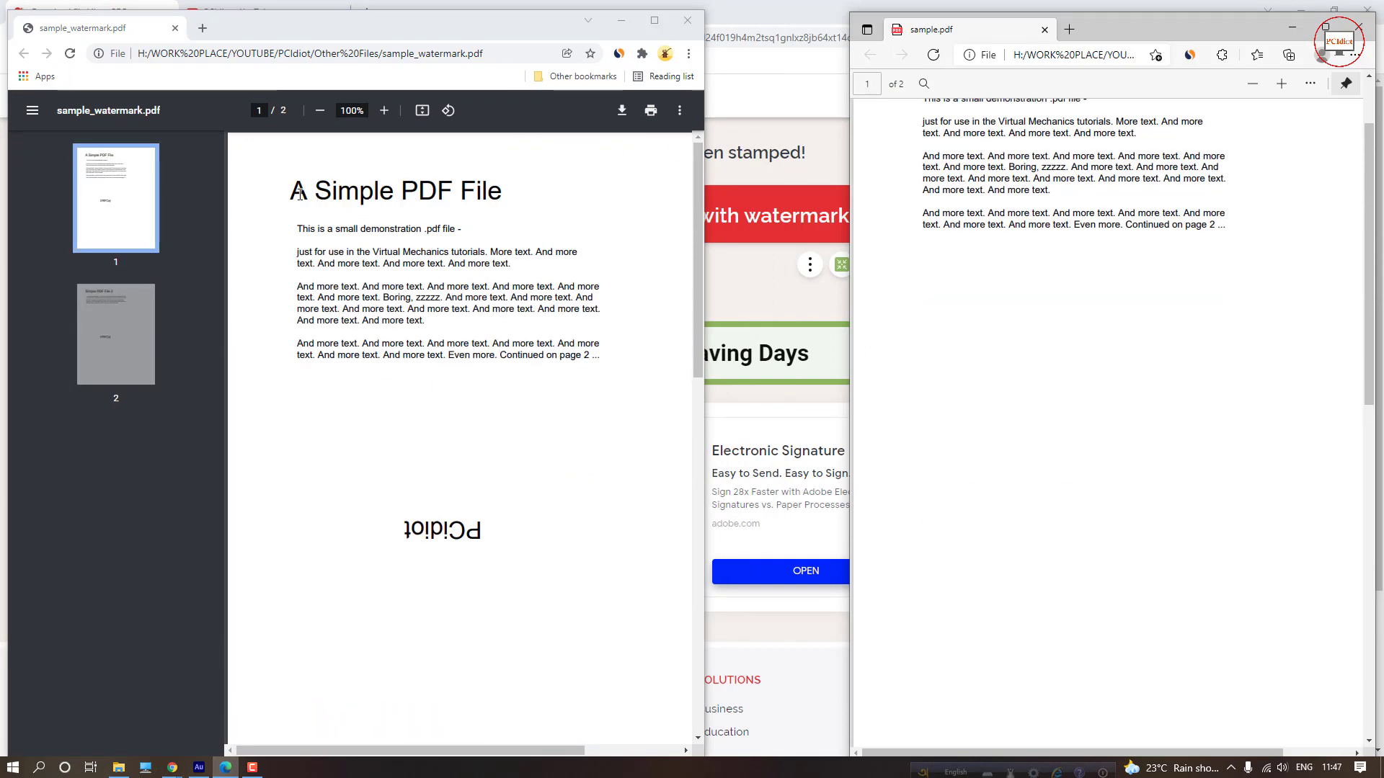
left_click(283, 189)
scroll(1043, 288, "up", 2)
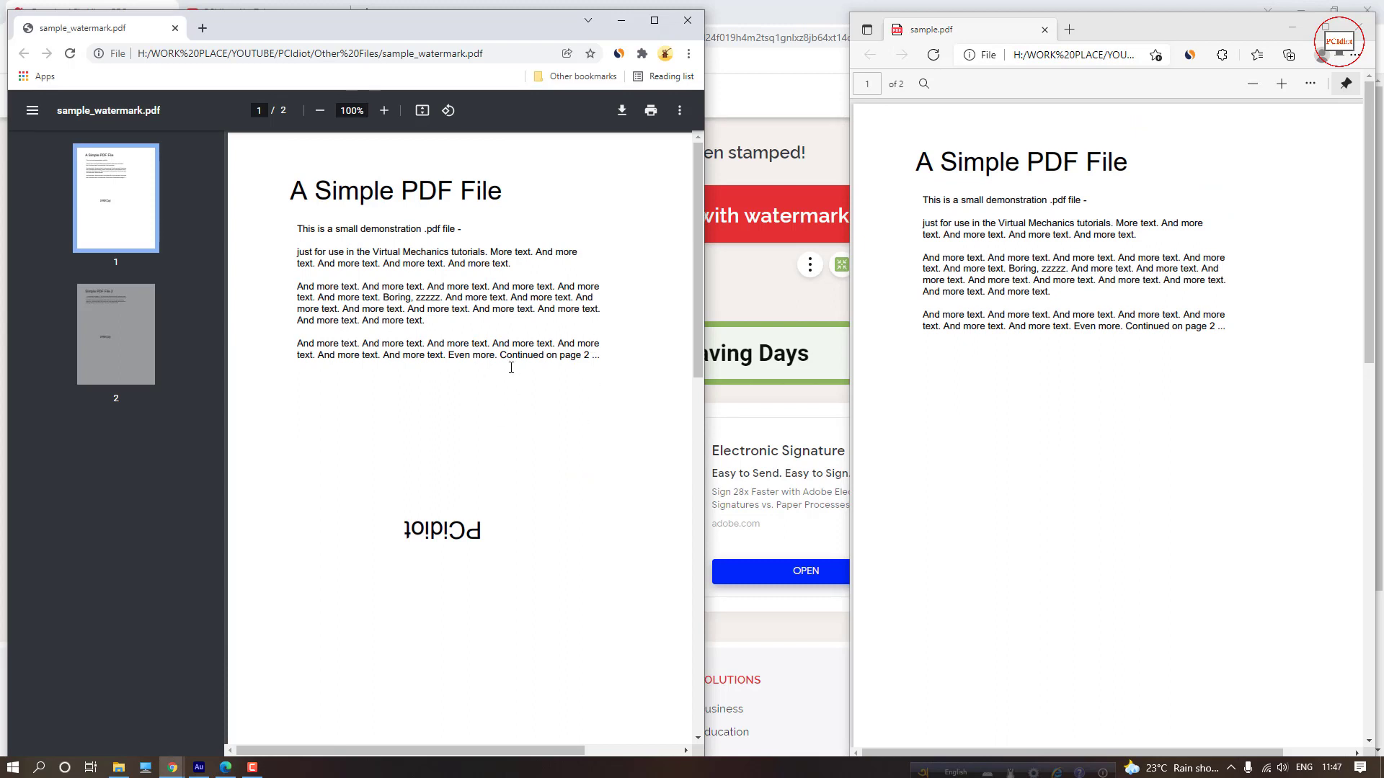
left_click_drag(480, 532, 405, 529)
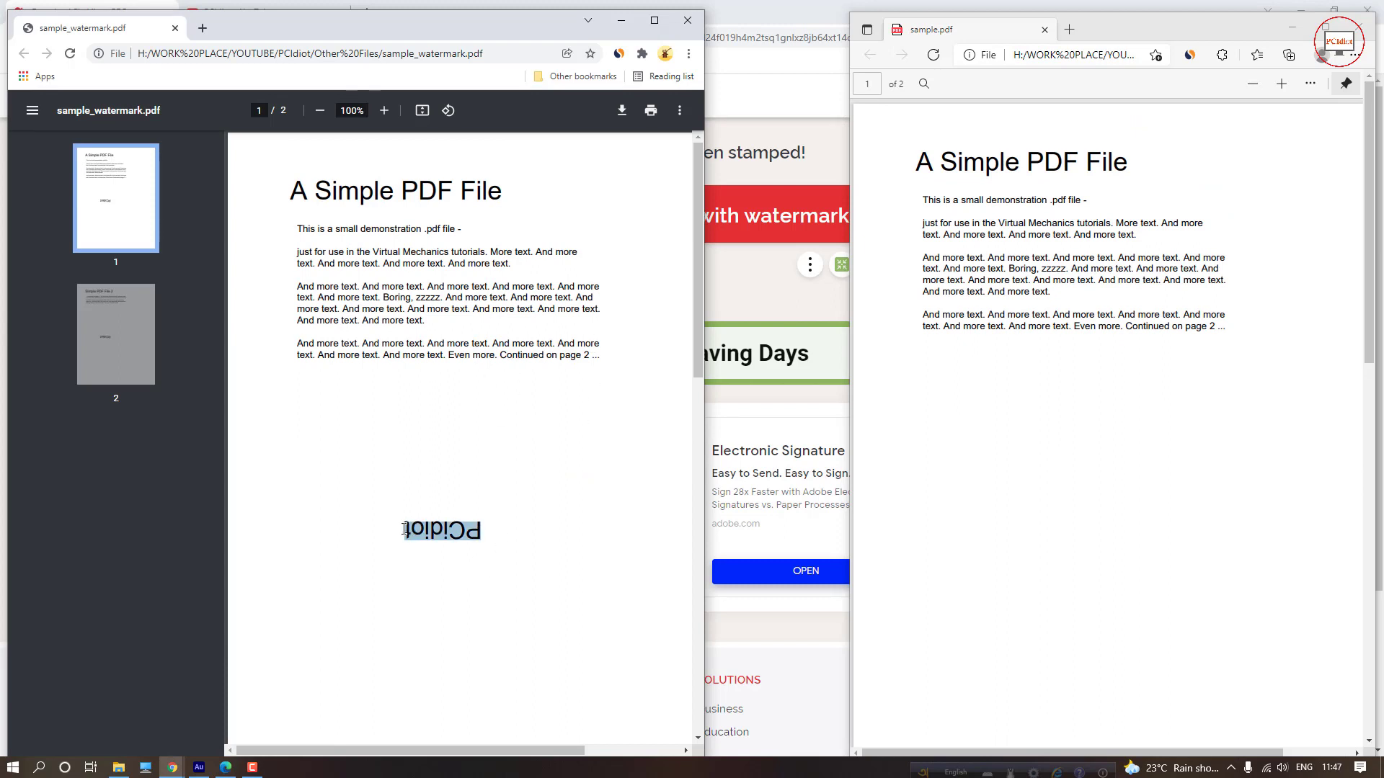
left_click(482, 531)
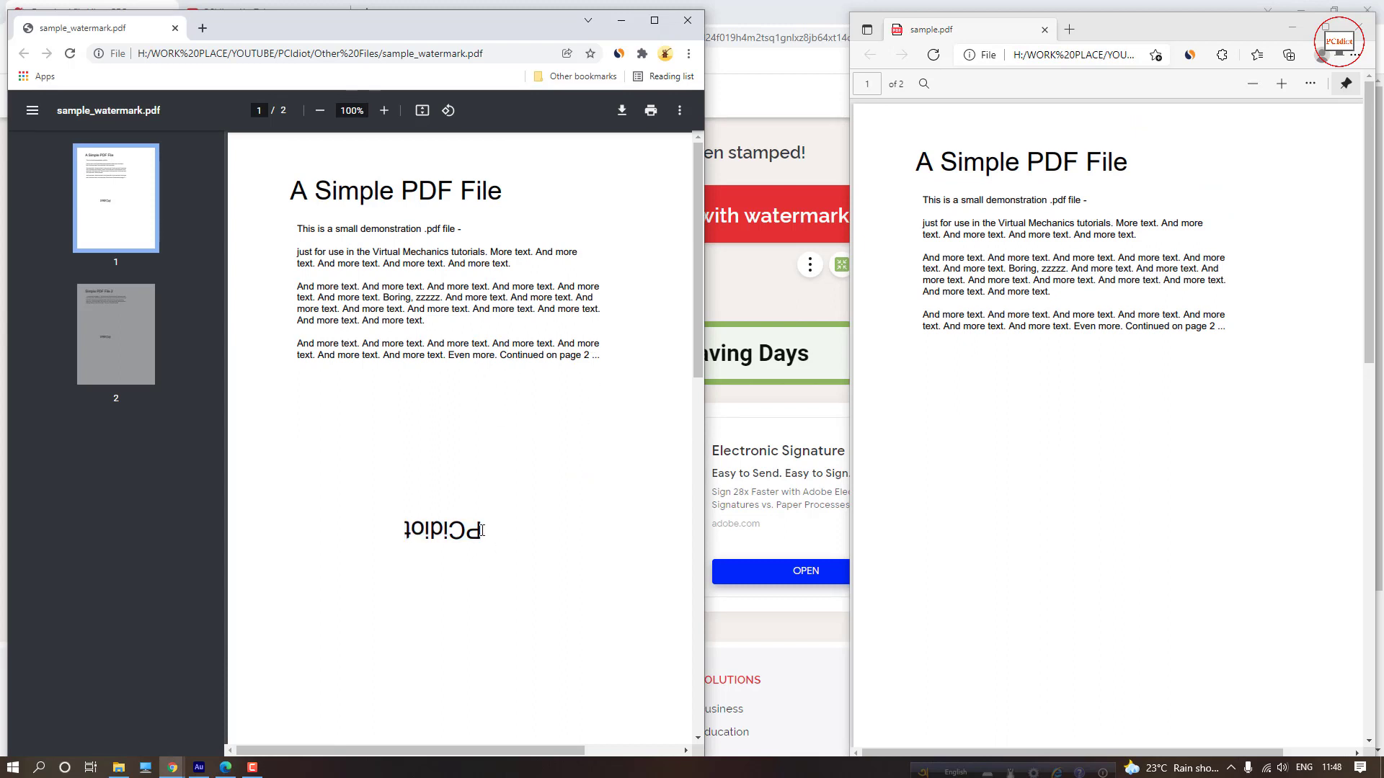
Step: Minimize both PDF windows and switch to the PCIdiot YouTube channel page
left_click(620, 20)
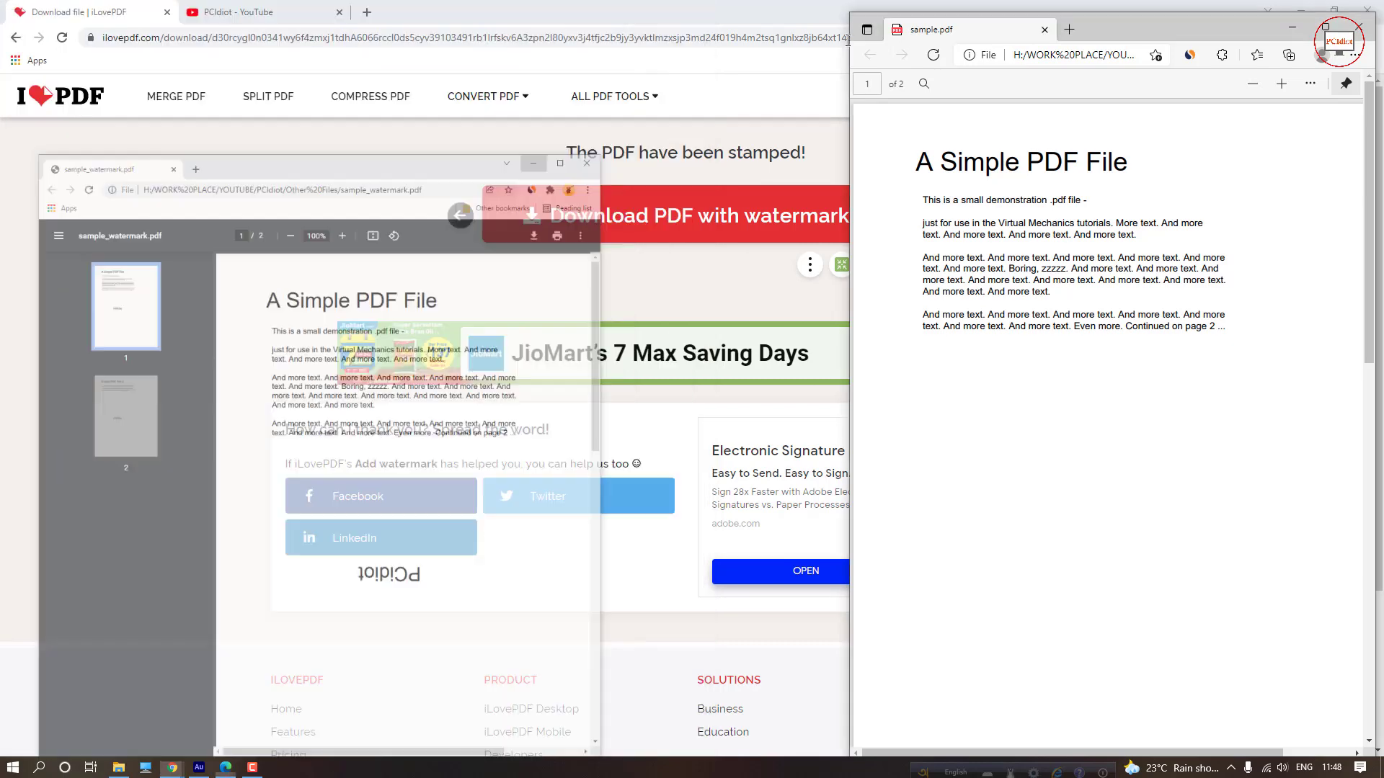
left_click(1292, 27)
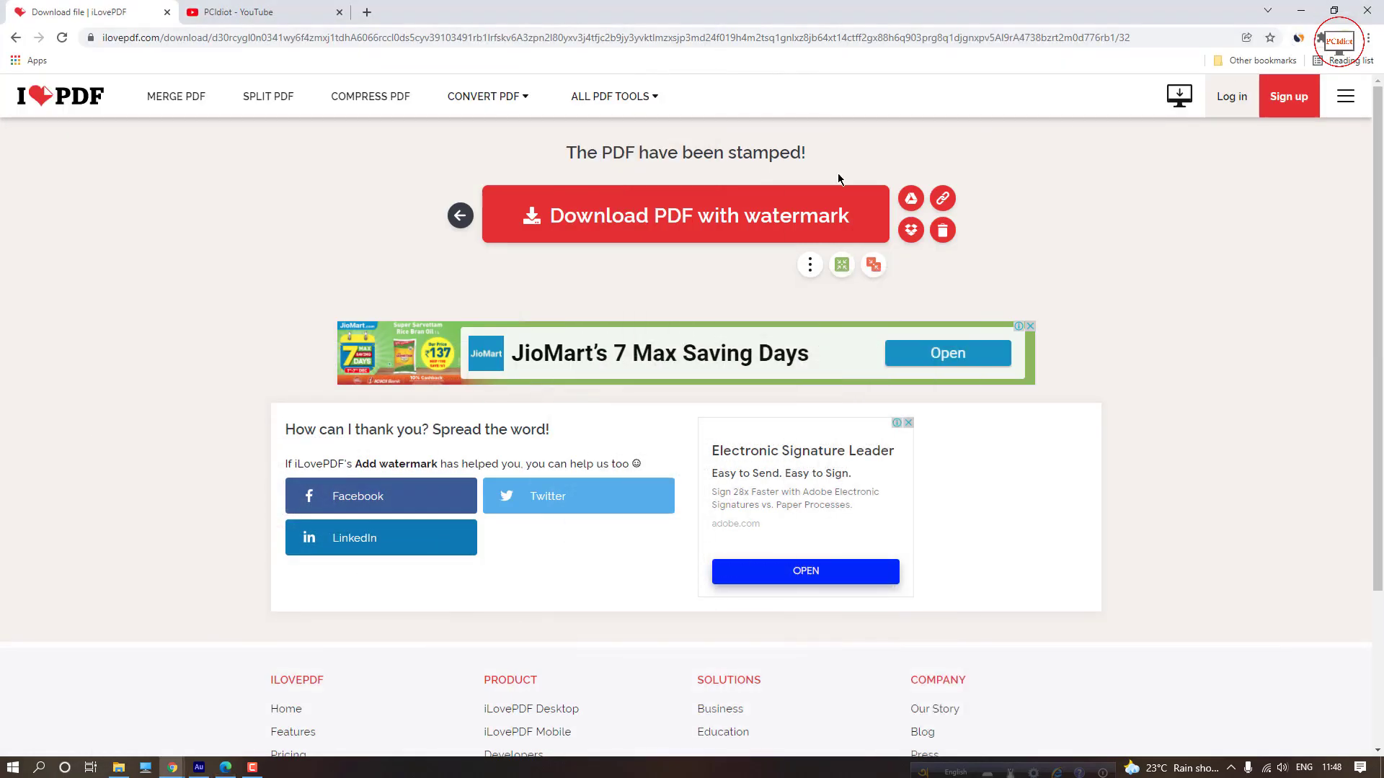
left_click(230, 13)
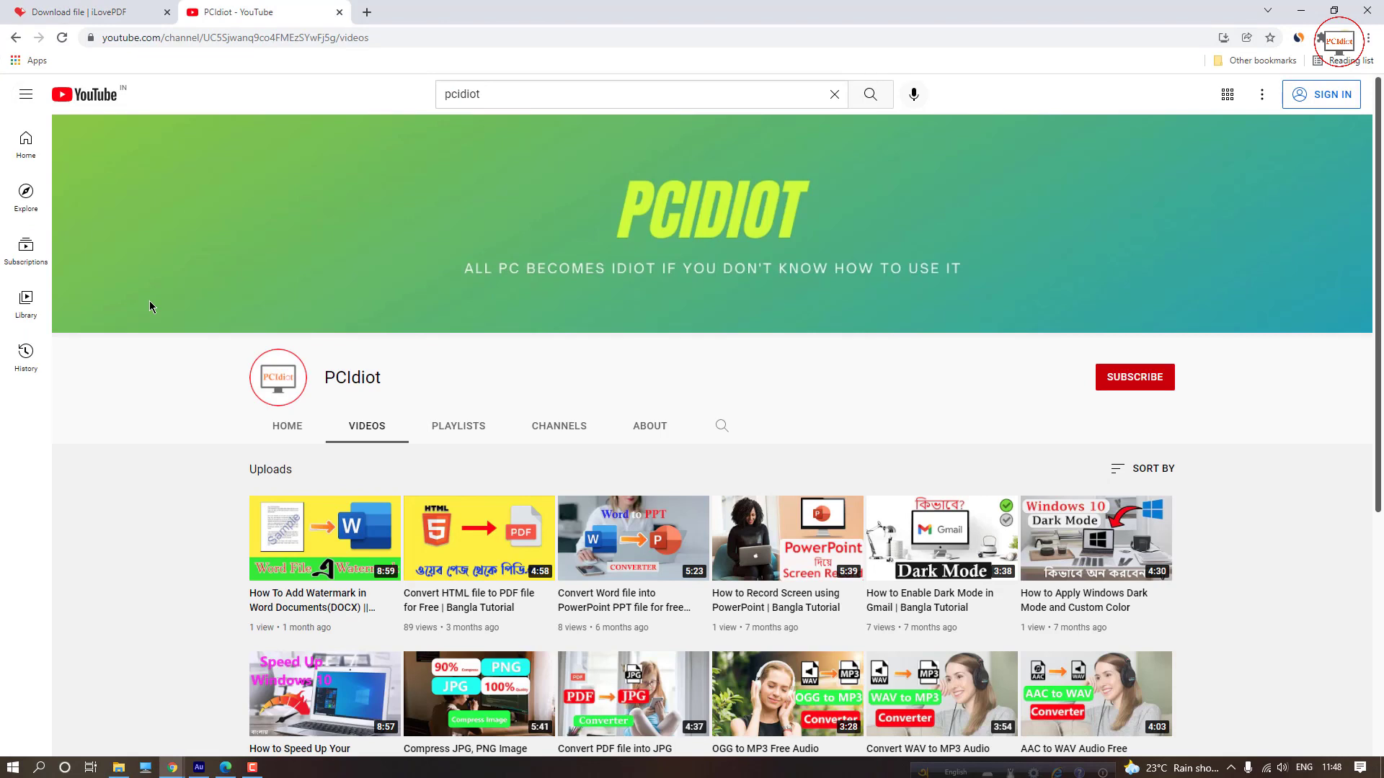